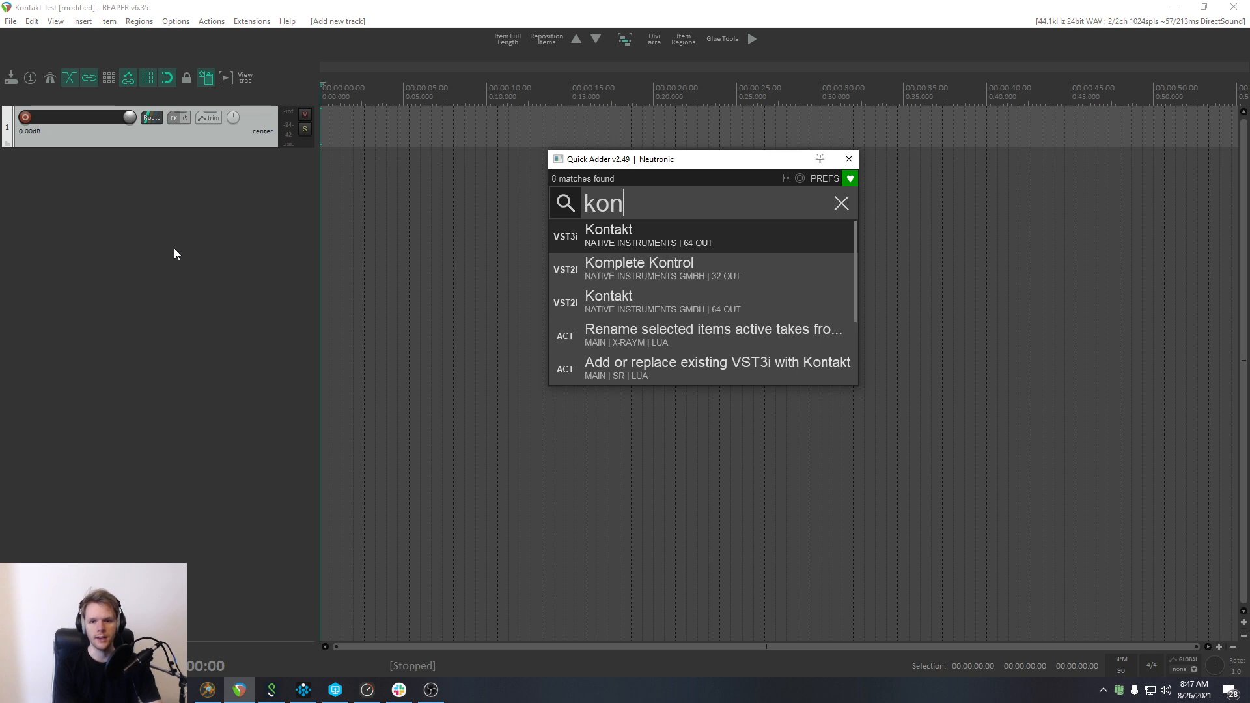
Add the Kontakt VST3i instrument to track 1 and move its FX window clear of the track list.
click(174, 120)
drag(245, 20, 649, 33)
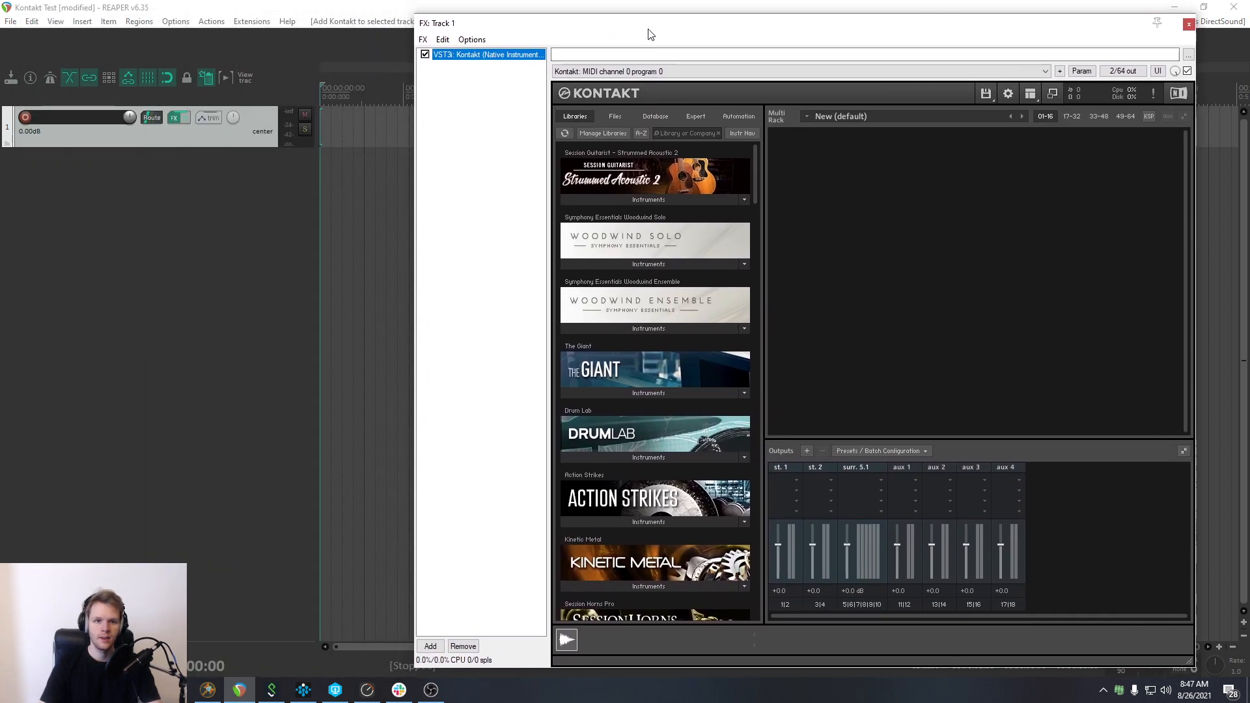
Confirm the advanced project settings with feedback in routing allowed.
click(194, 259)
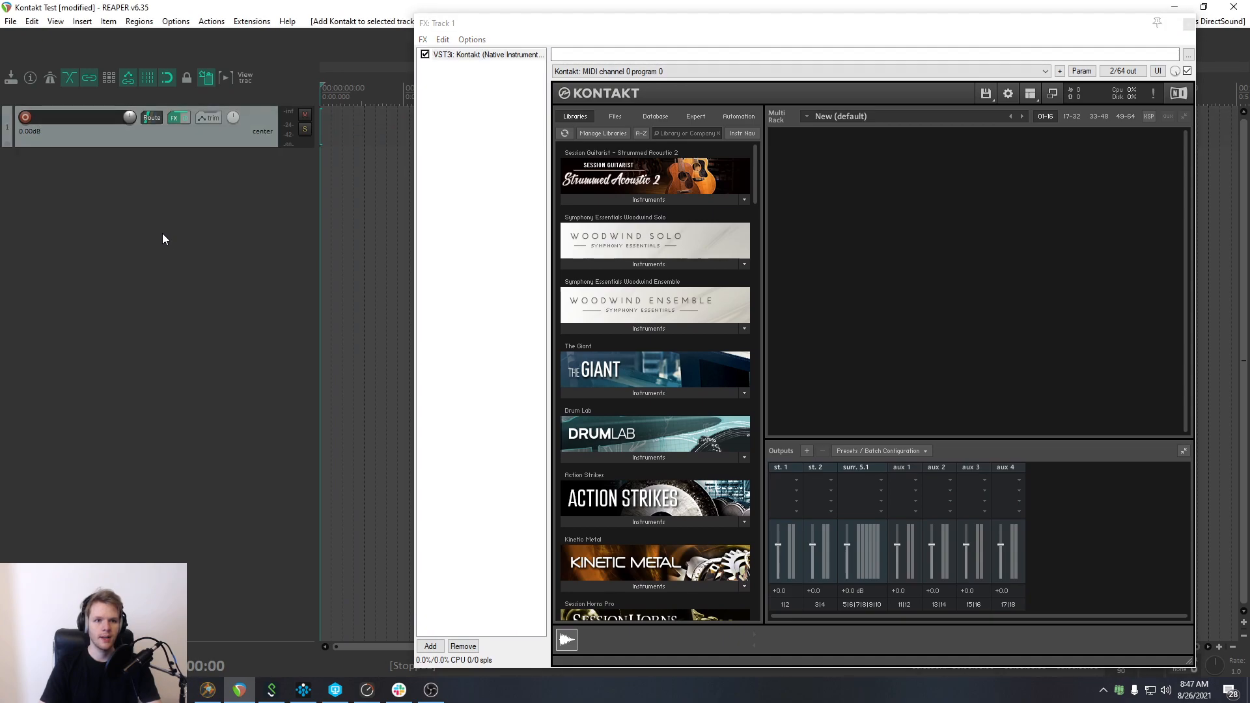
click(30, 79)
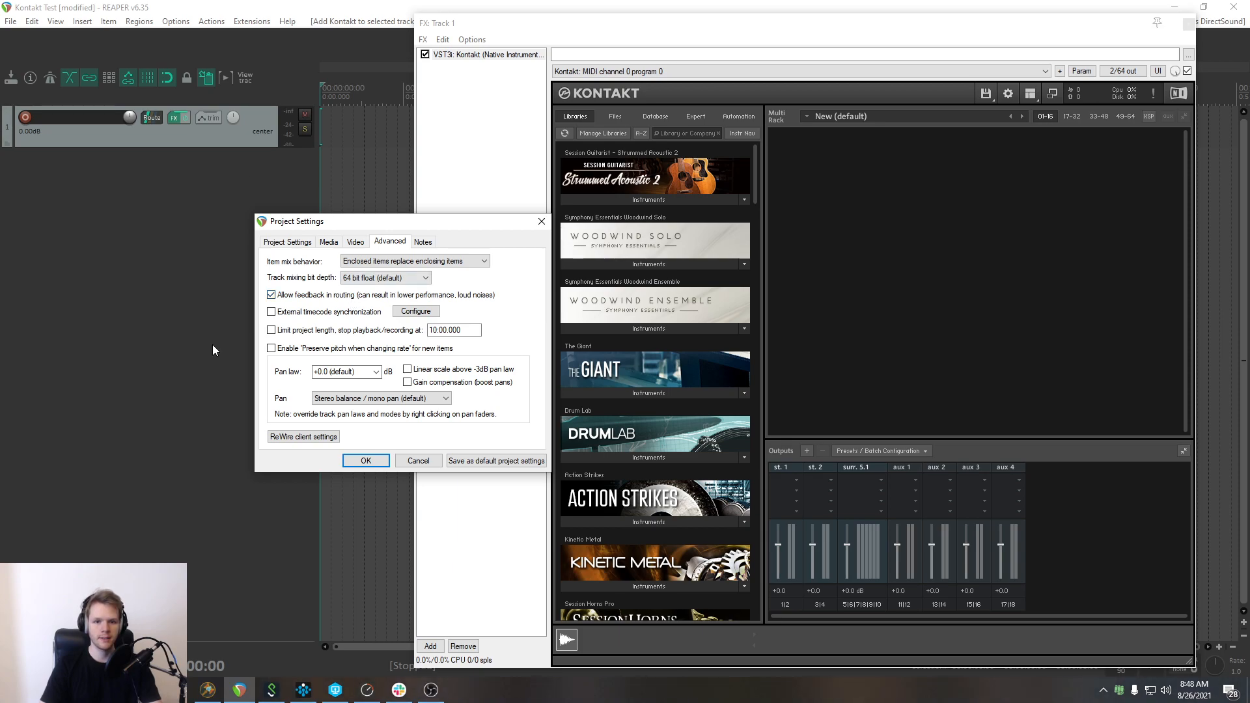
click(386, 464)
Build 16 channels of MIDI routing to the track holding the Kontakt instrument.
click(456, 159)
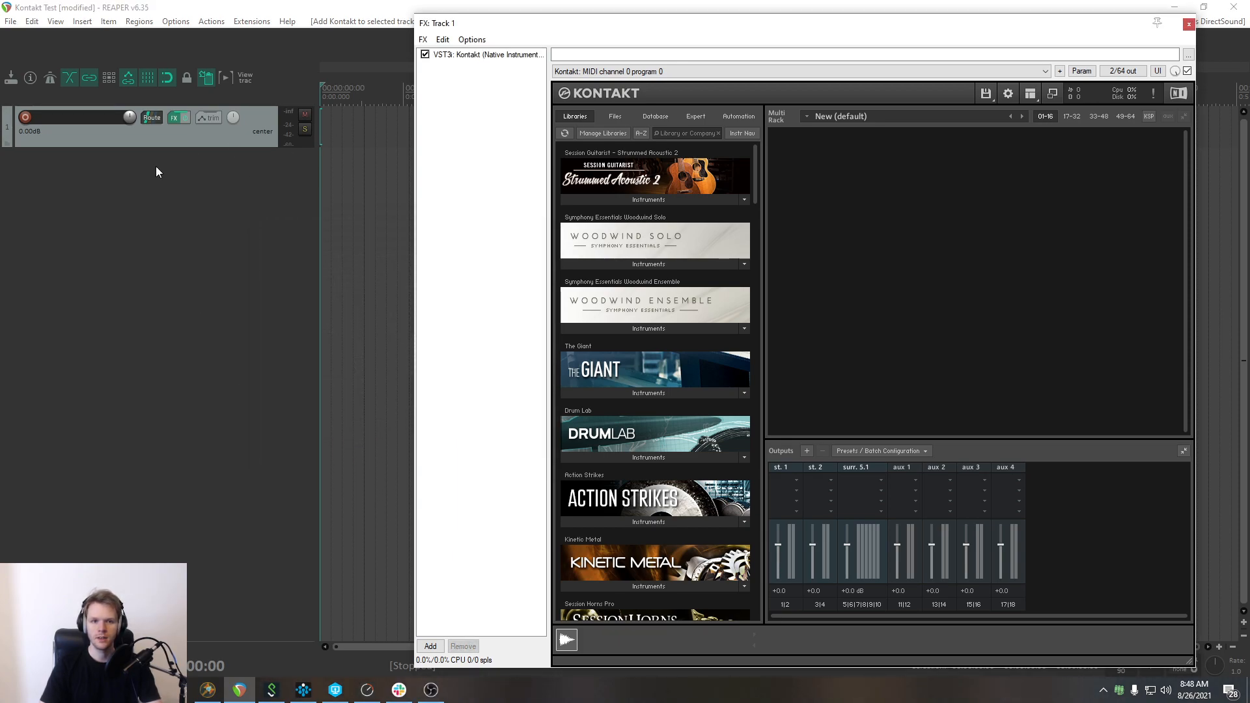
click(490, 55)
right_click(489, 55)
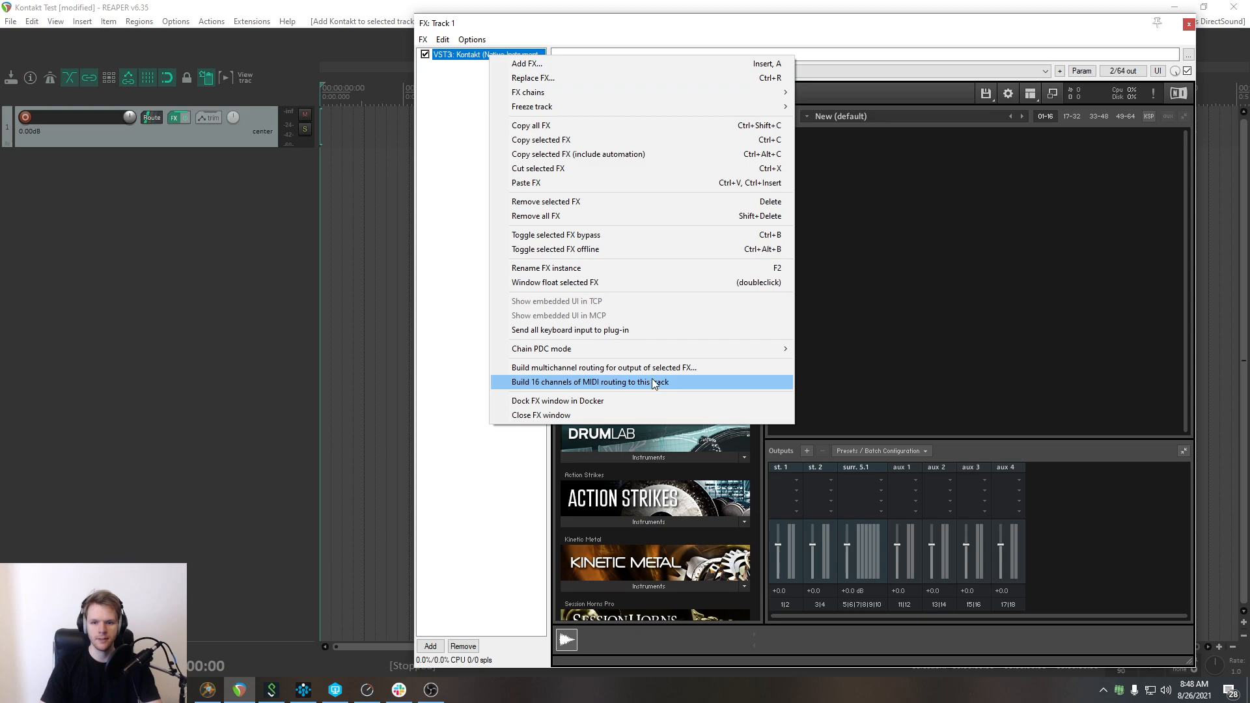
click(679, 382)
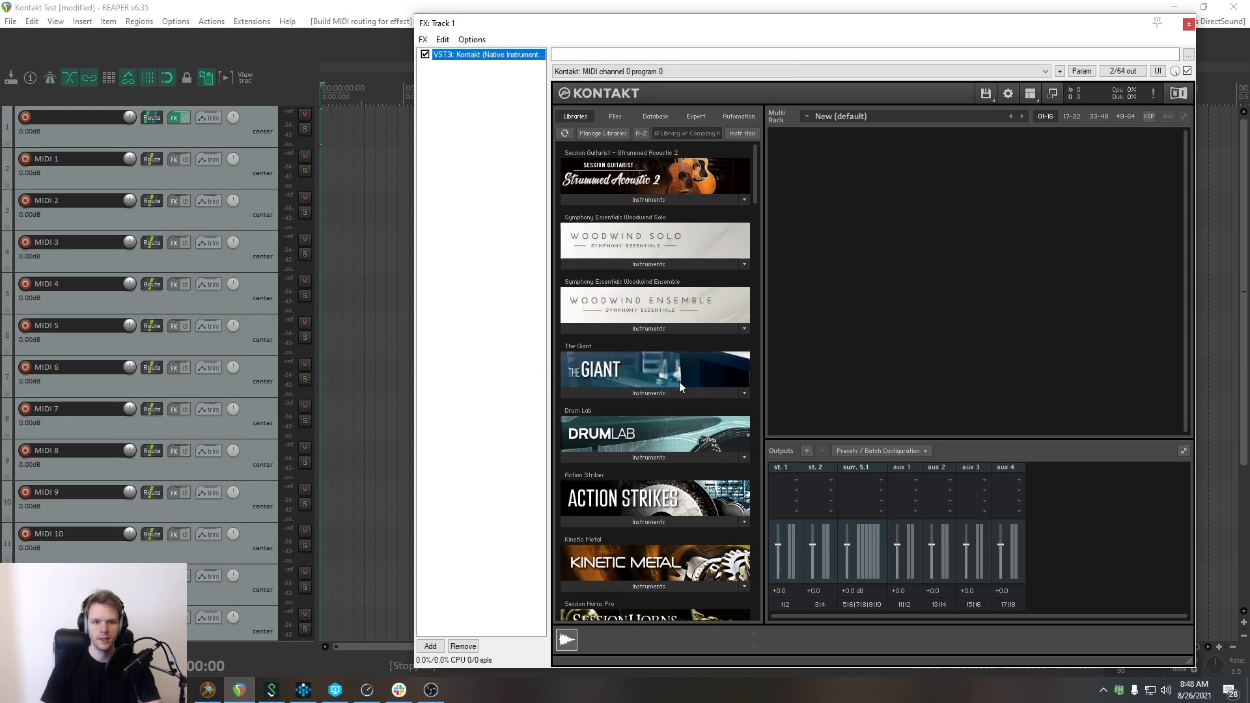
Select all the new MIDI channel tracks and check where the MIDI 1 track sends.
click(238, 181)
scroll(232, 204, down, 5)
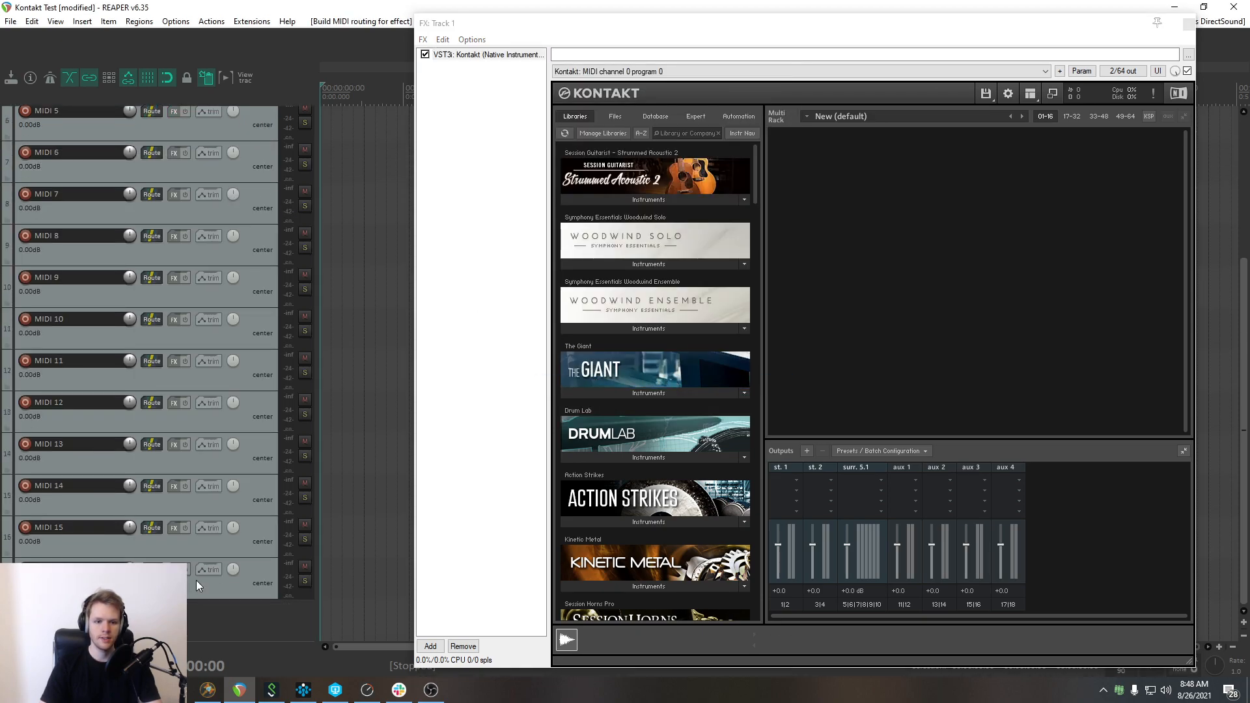
shift+click(196, 580)
scroll(189, 469, up, 5)
mouse_move(149, 160)
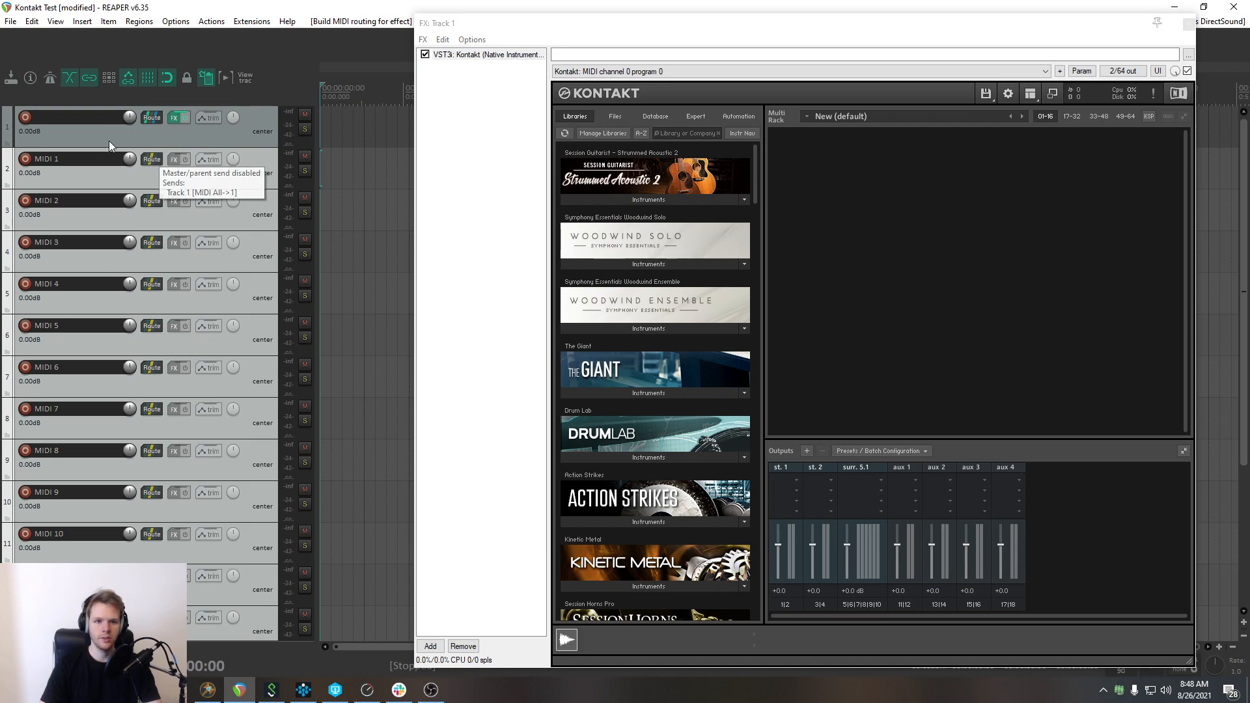
Rename the first track as Kontakt.
double_click(99, 116)
text(Kontakt)
key(Return)
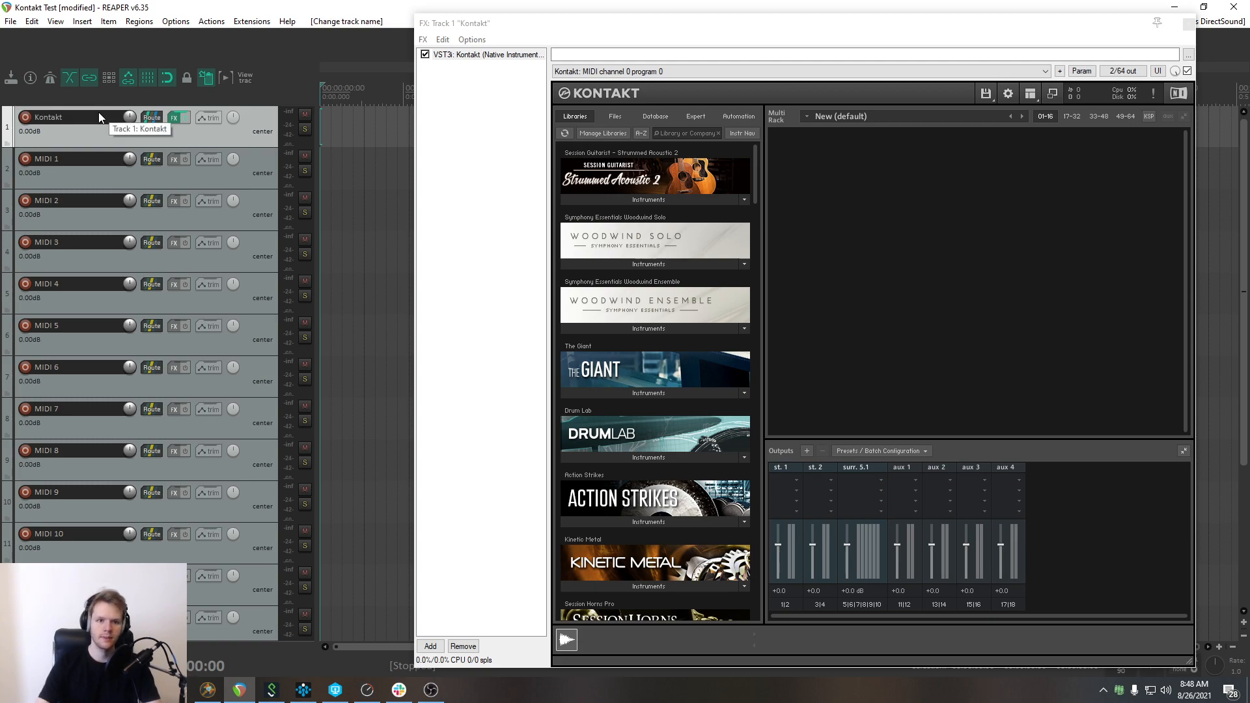
Inspect the routing of the MIDI 1 track, including its MIDI send to the Kontakt track.
click(195, 174)
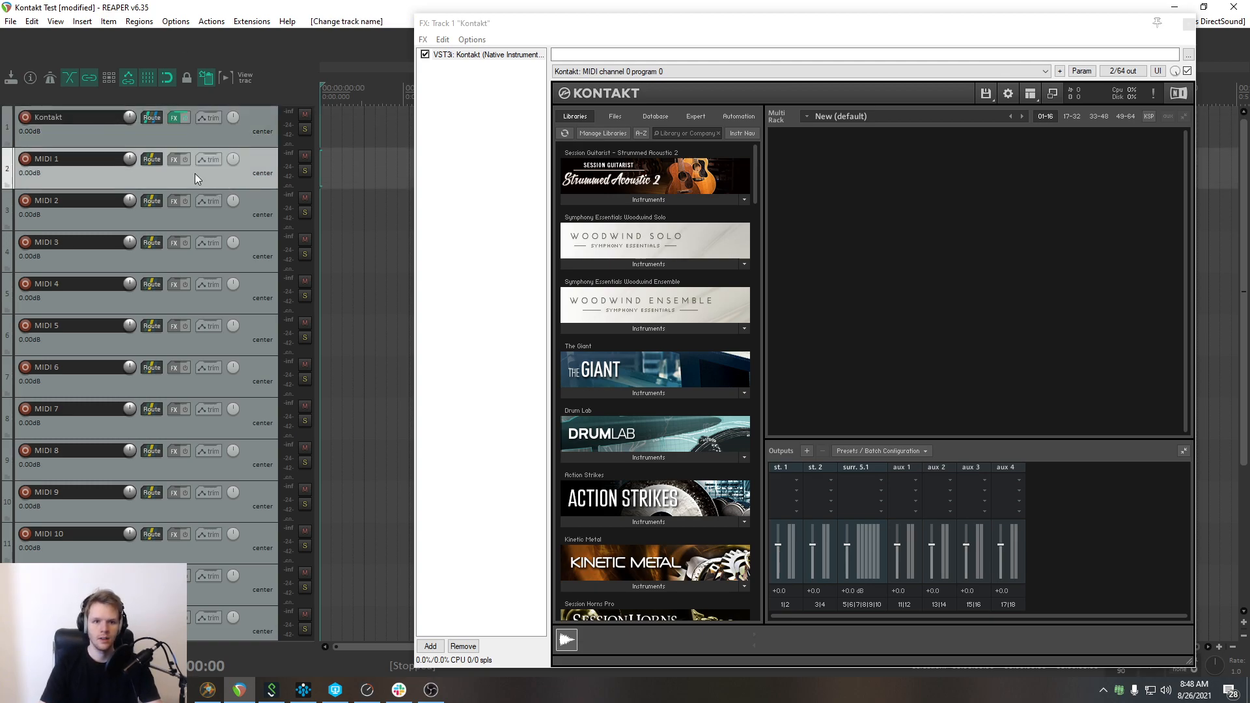
click(149, 159)
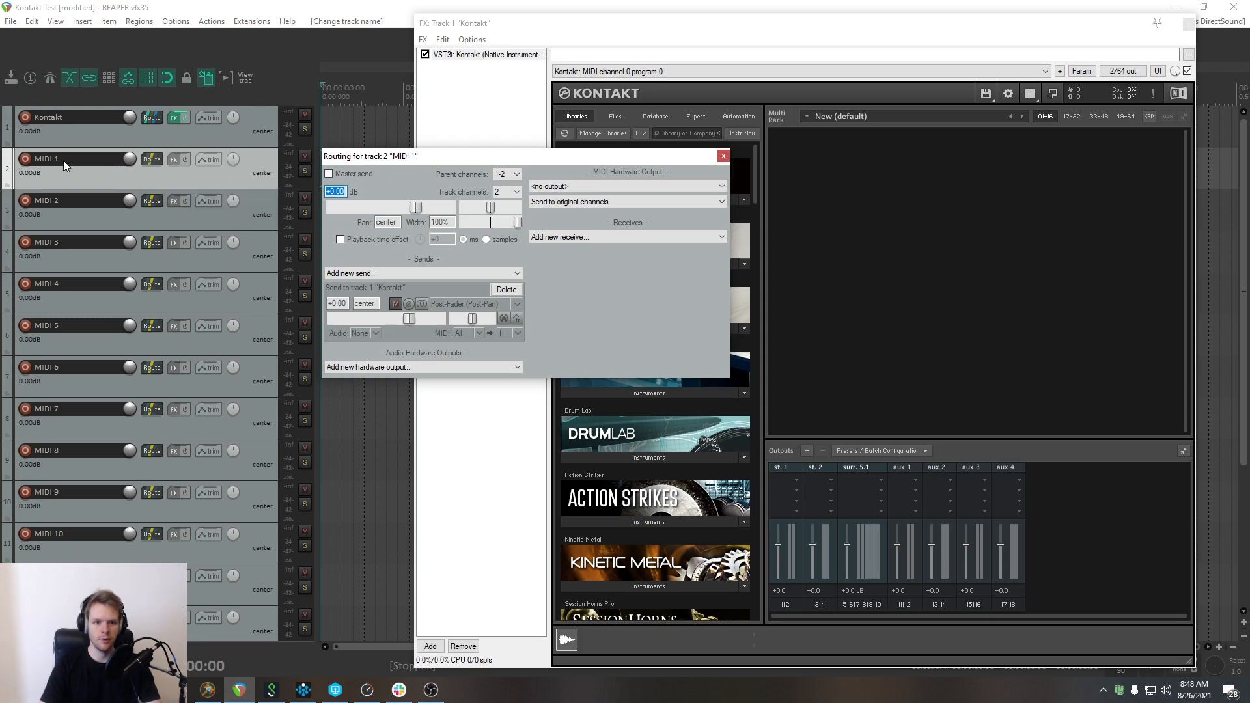
click(724, 157)
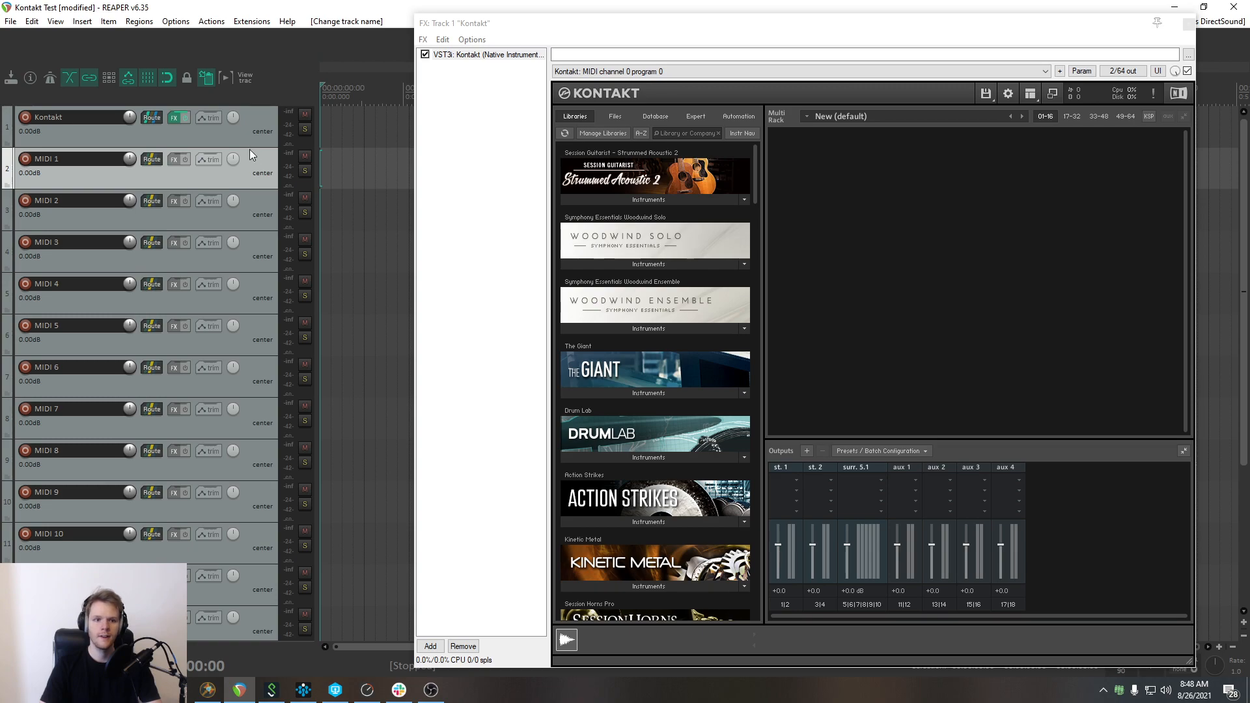
Enable the master send on the MIDI 1, MIDI 2, MIDI 3 and MIDI 4 tracks.
alt+click(151, 161)
alt+click(154, 204)
alt+click(156, 246)
alt+click(158, 283)
Delete all MIDI channel tracks from MIDI 5 to the last one, keeping only MIDI 1 to 4.
click(256, 342)
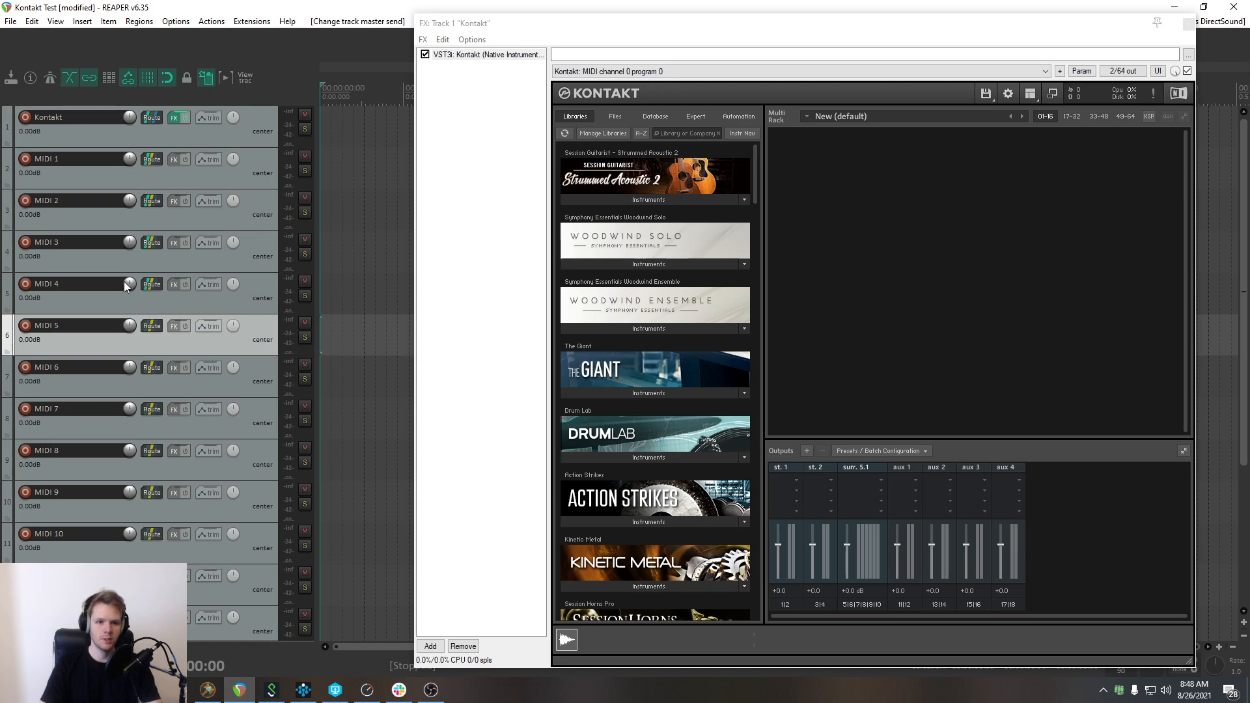
scroll(205, 438, down, 5)
shift+click(225, 592)
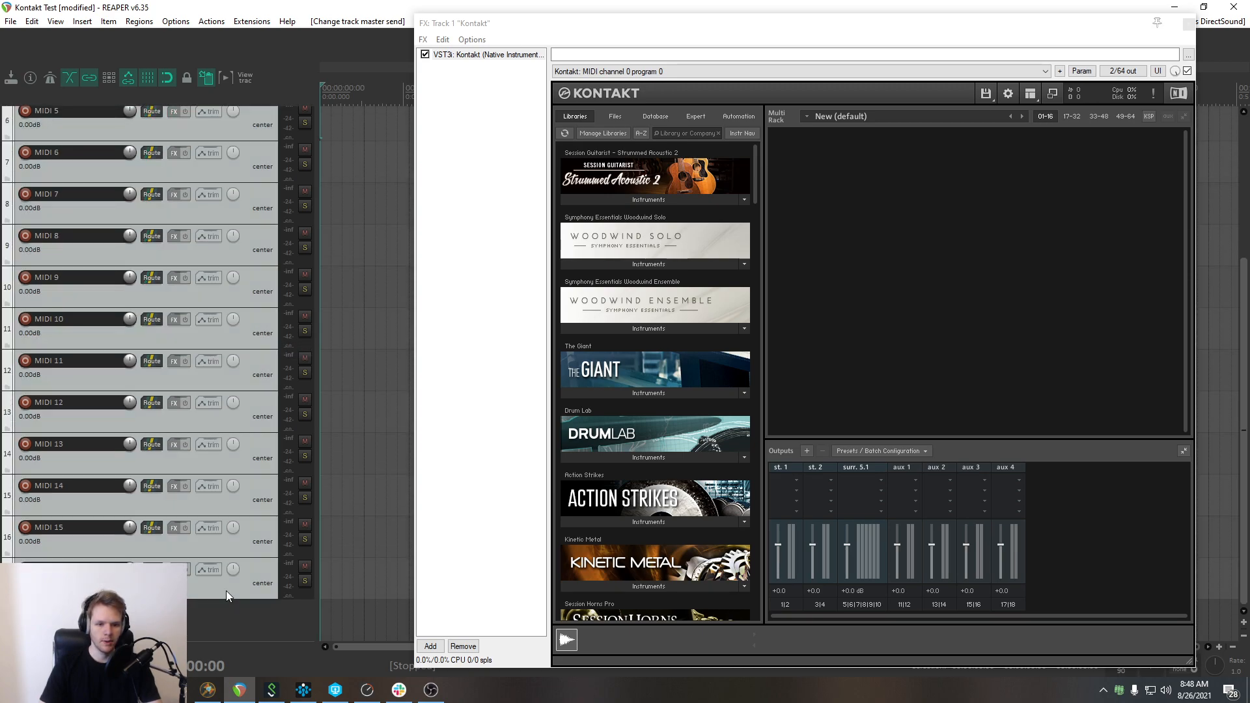
key(Delete)
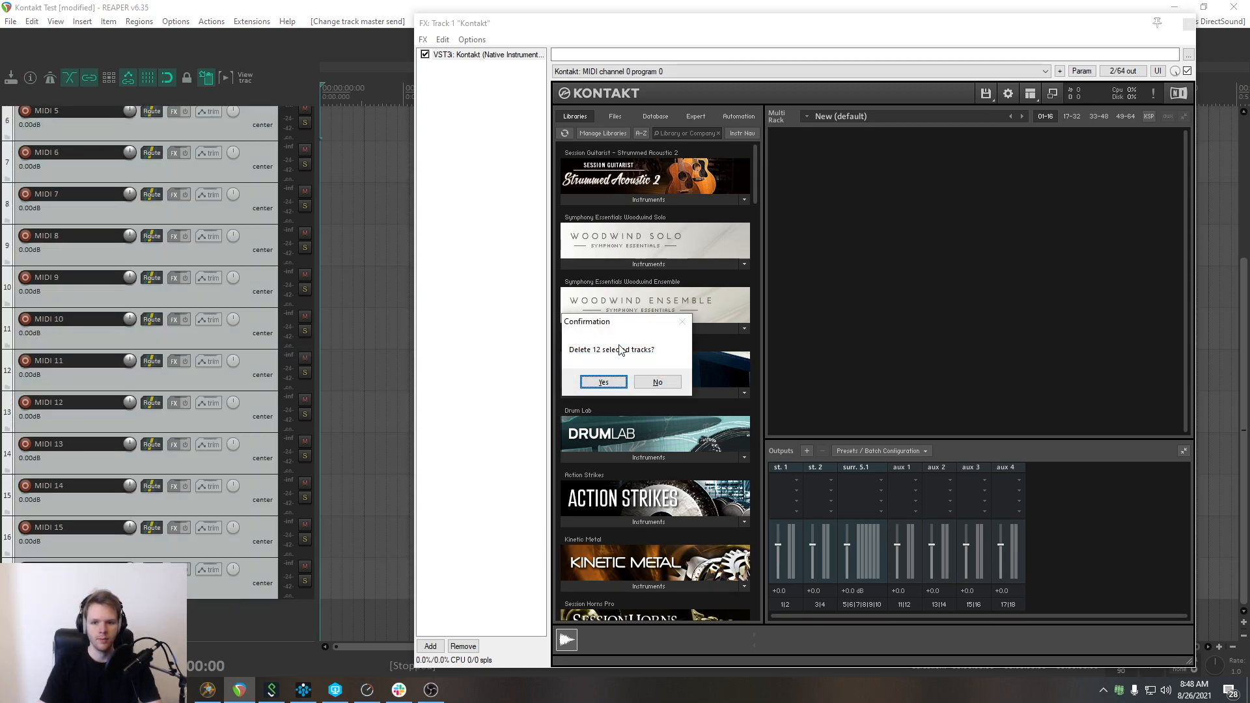
click(604, 382)
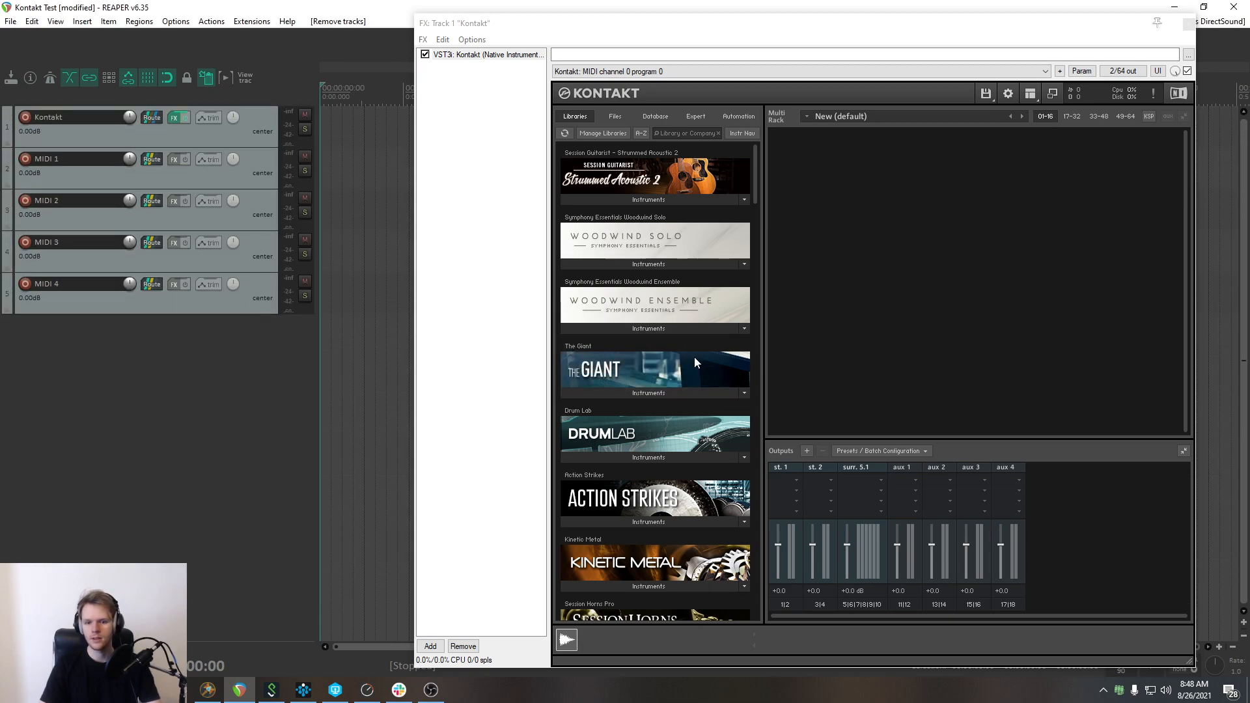
Try loading Session Horns Pro - Keyswitch while ignoring its missing content, and remove it from the rack.
scroll(694, 357, down, 3)
scroll(695, 357, down, 1)
click(664, 415)
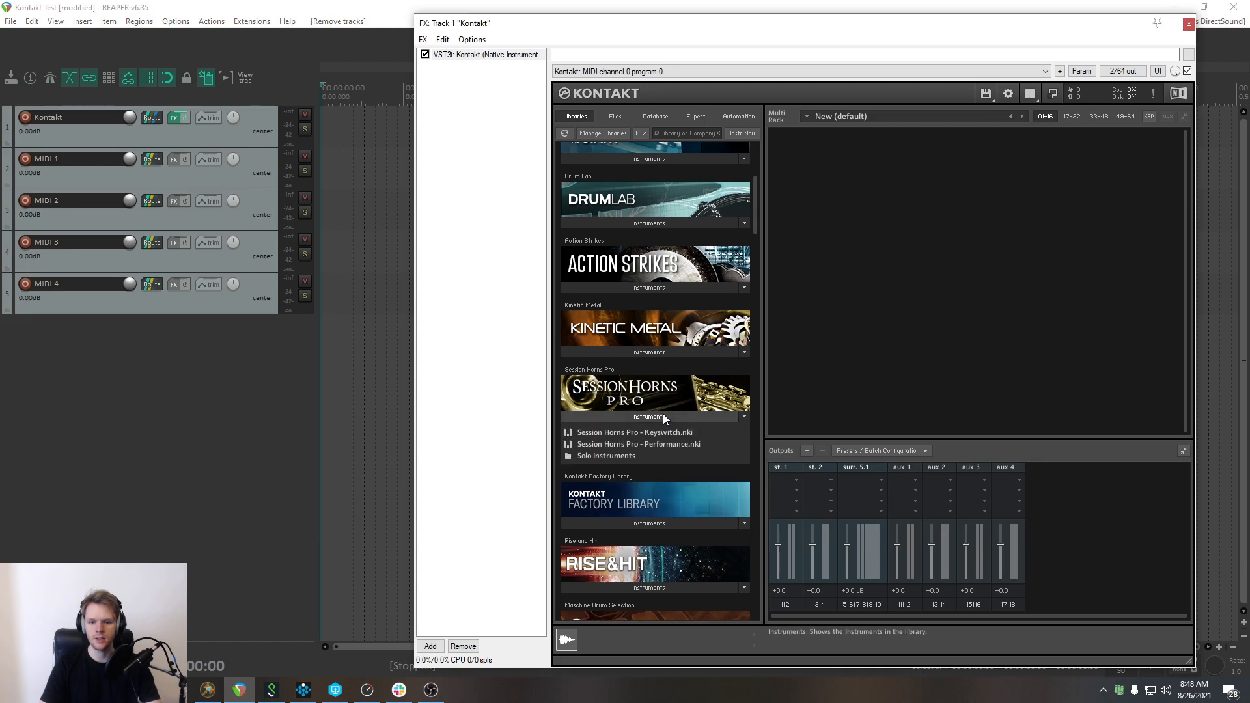
double_click(661, 432)
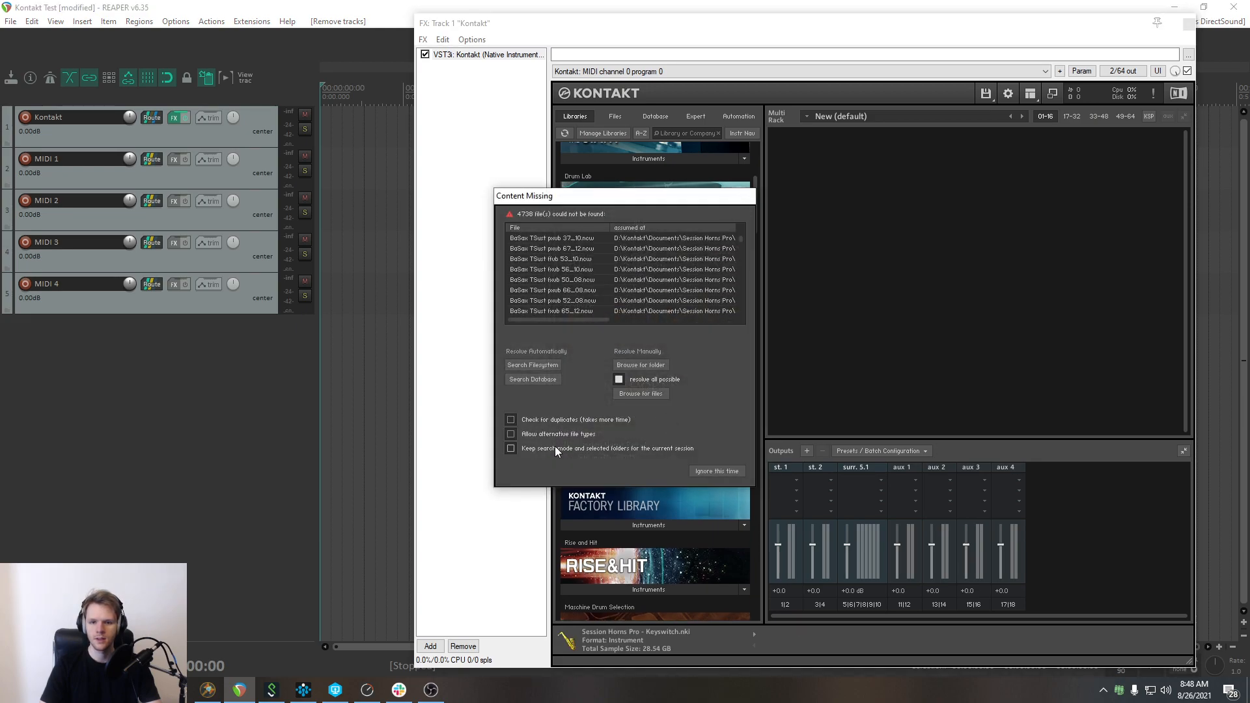
click(716, 472)
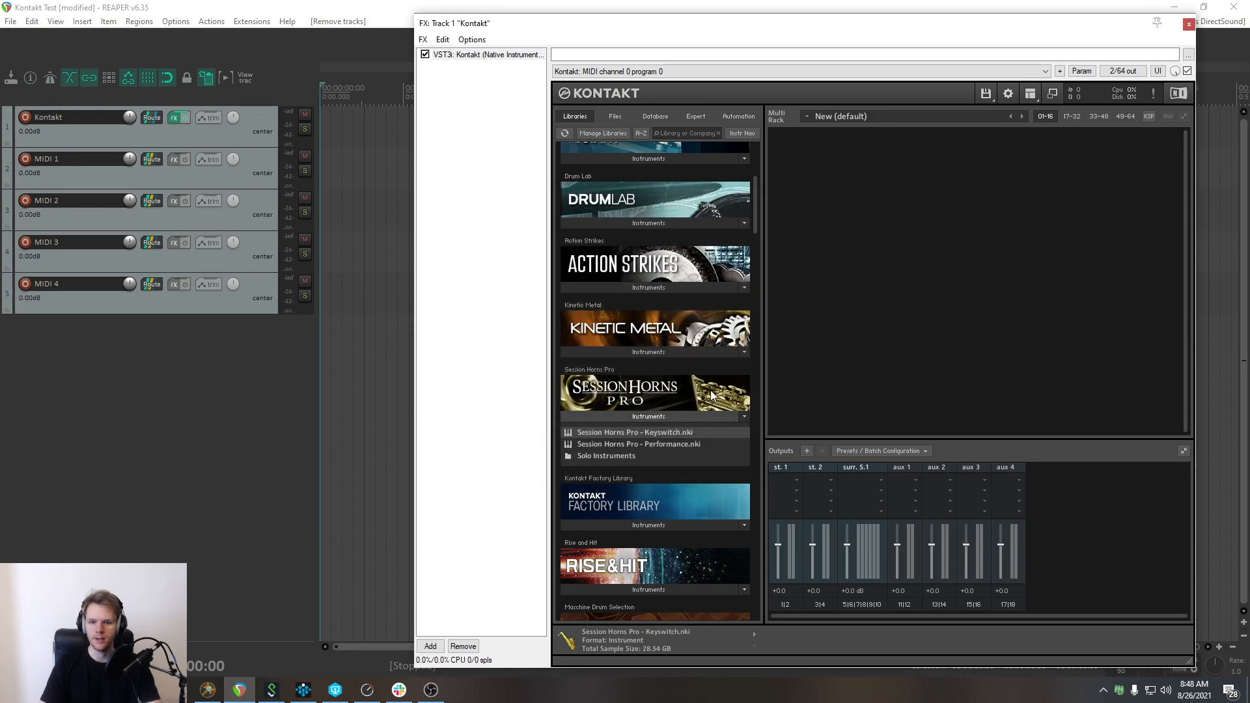
click(675, 417)
scroll(675, 417, down, 5)
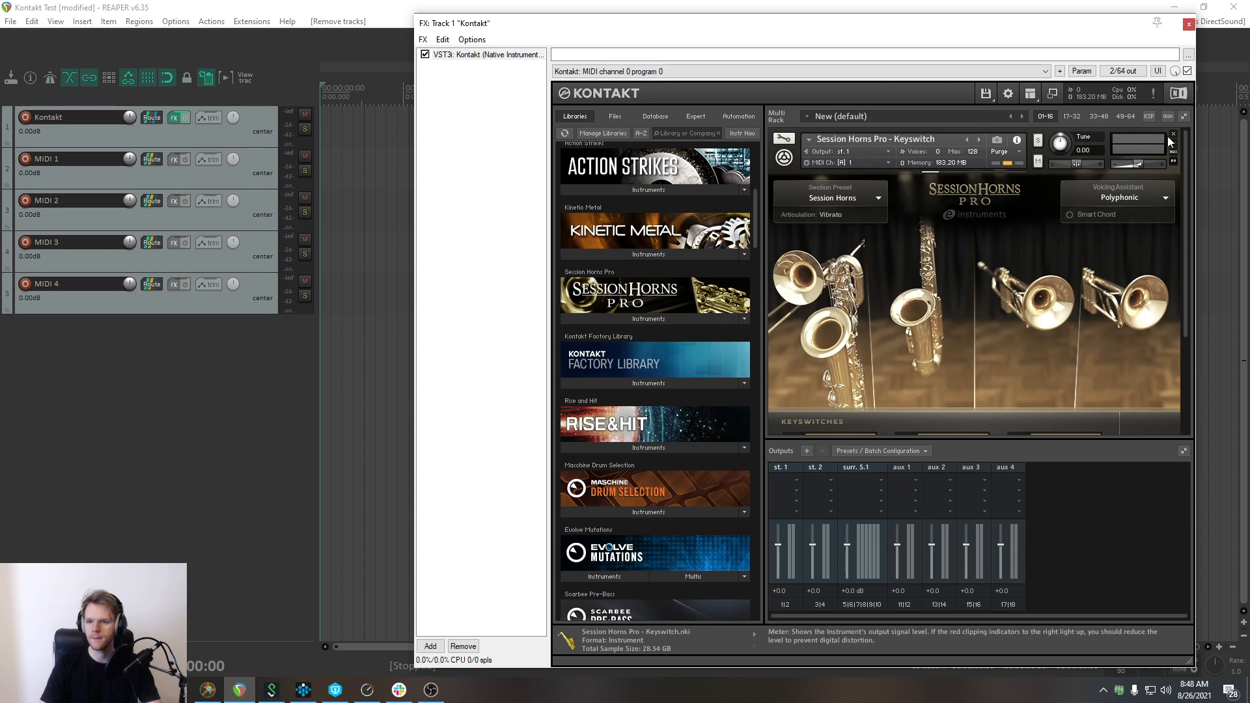
click(1174, 134)
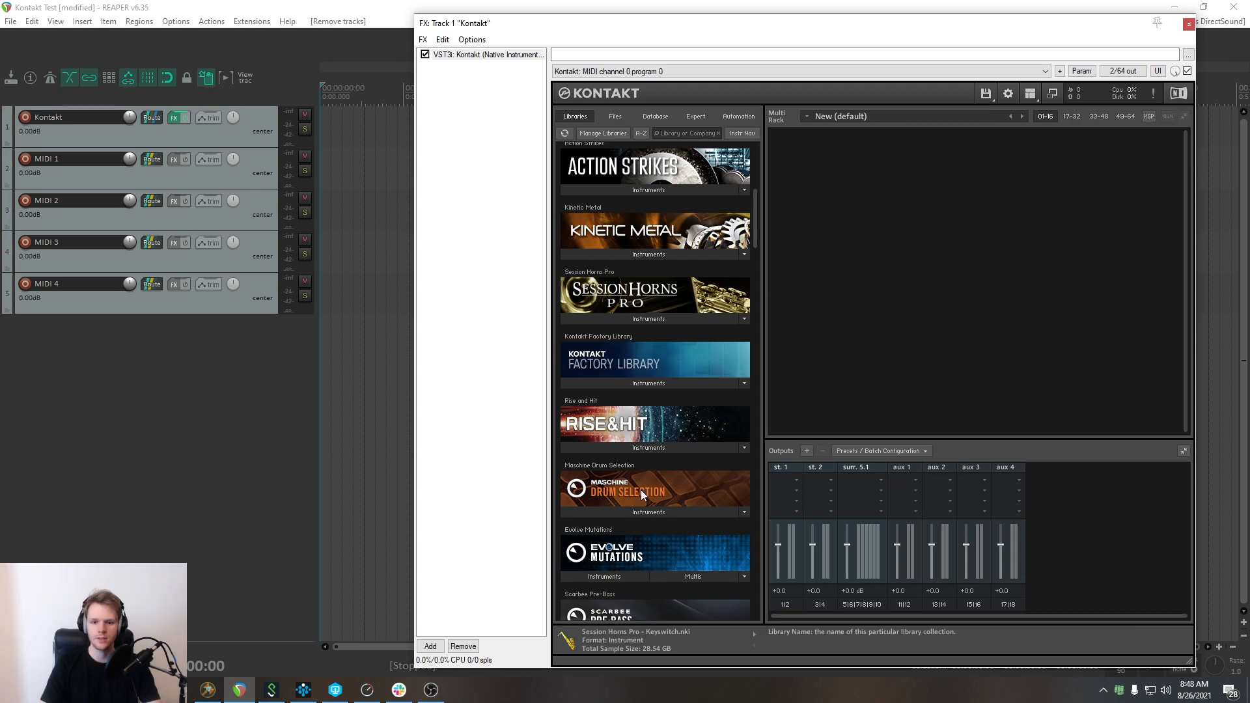
Load the Scarbee Pre-Bass - Amped - Deep and Alicias Keys instruments into the Kontakt rack.
scroll(641, 514, down, 4)
click(643, 451)
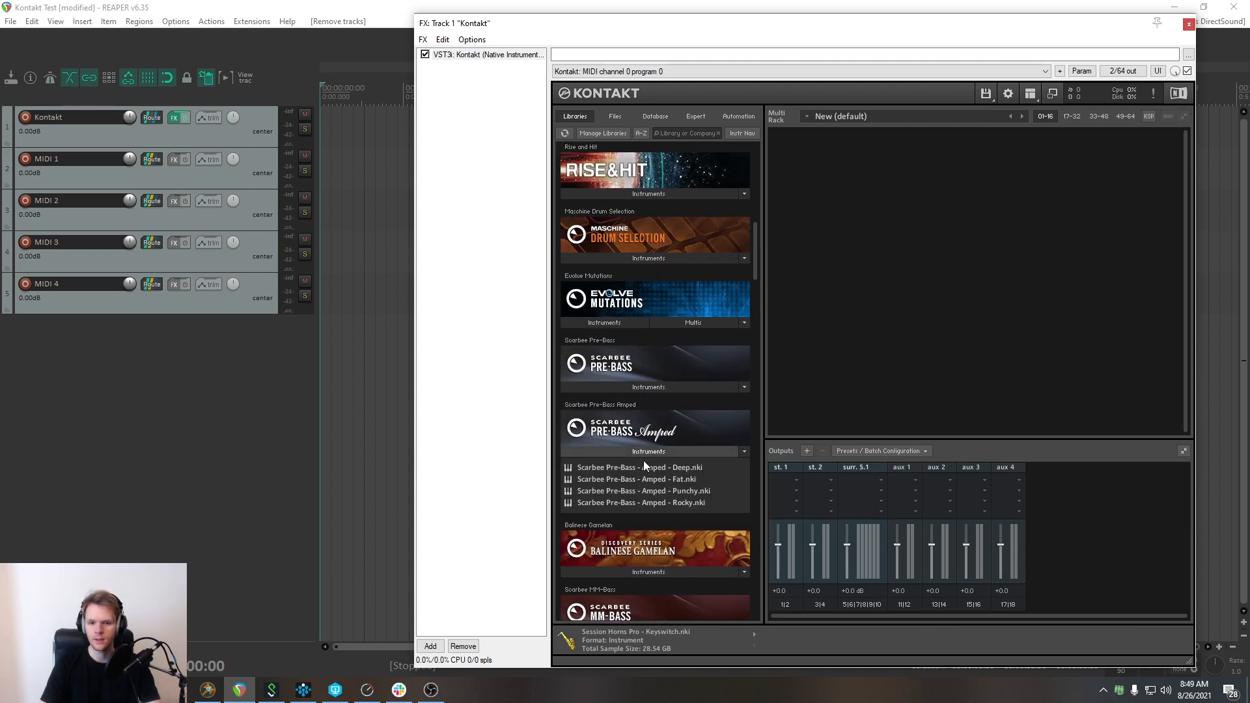
double_click(643, 466)
scroll(644, 466, down, 6)
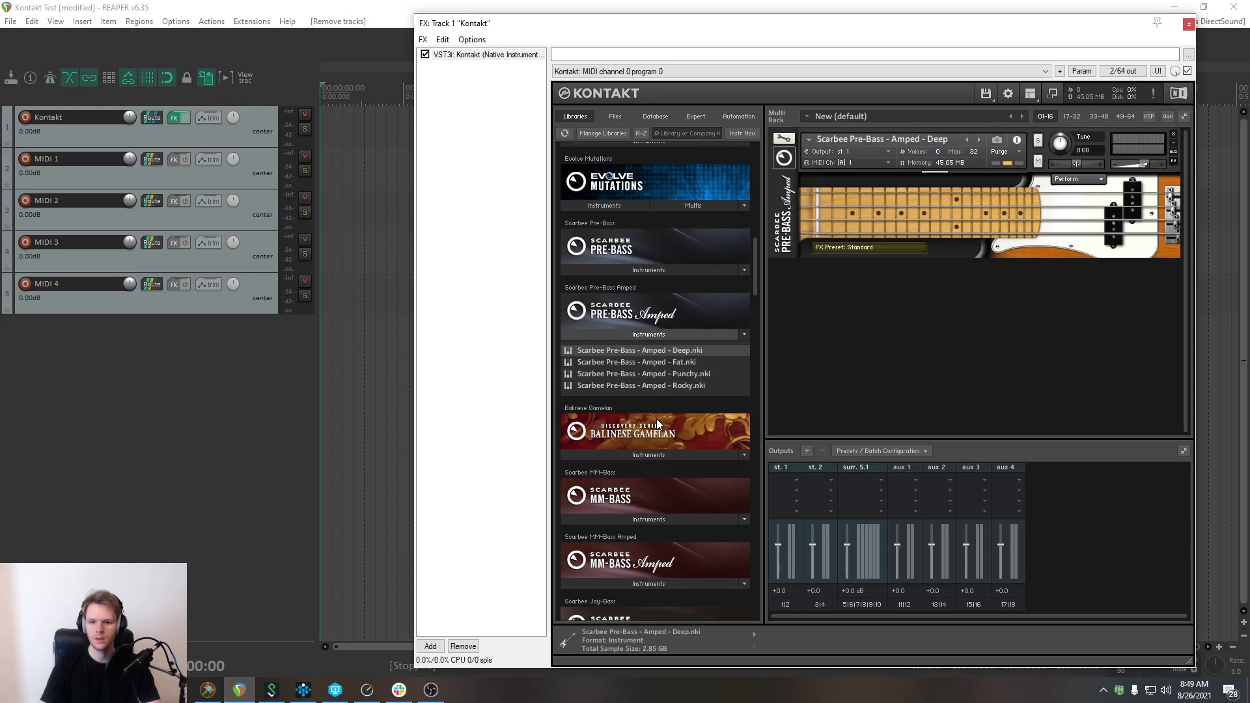
click(648, 440)
double_click(646, 459)
Load the Blue Ballad instrument from the Scarbee Vintage Keys library into the rack.
scroll(652, 439, down, 3)
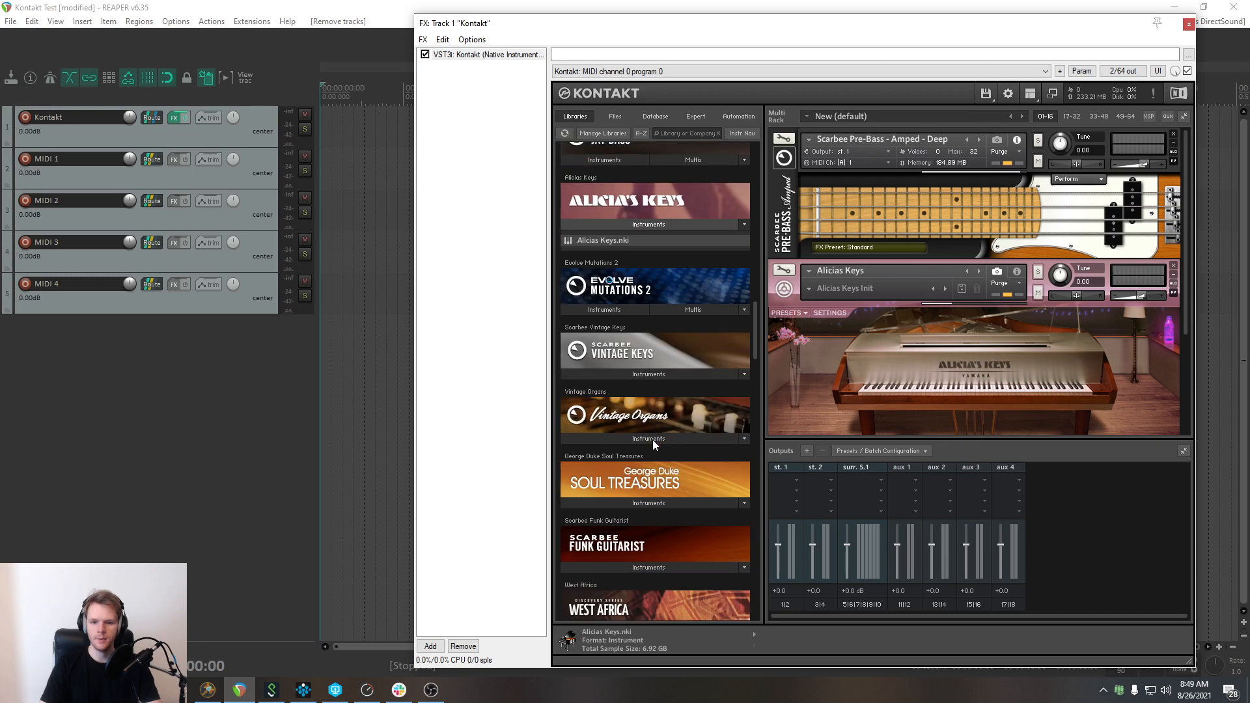
click(661, 373)
double_click(617, 399)
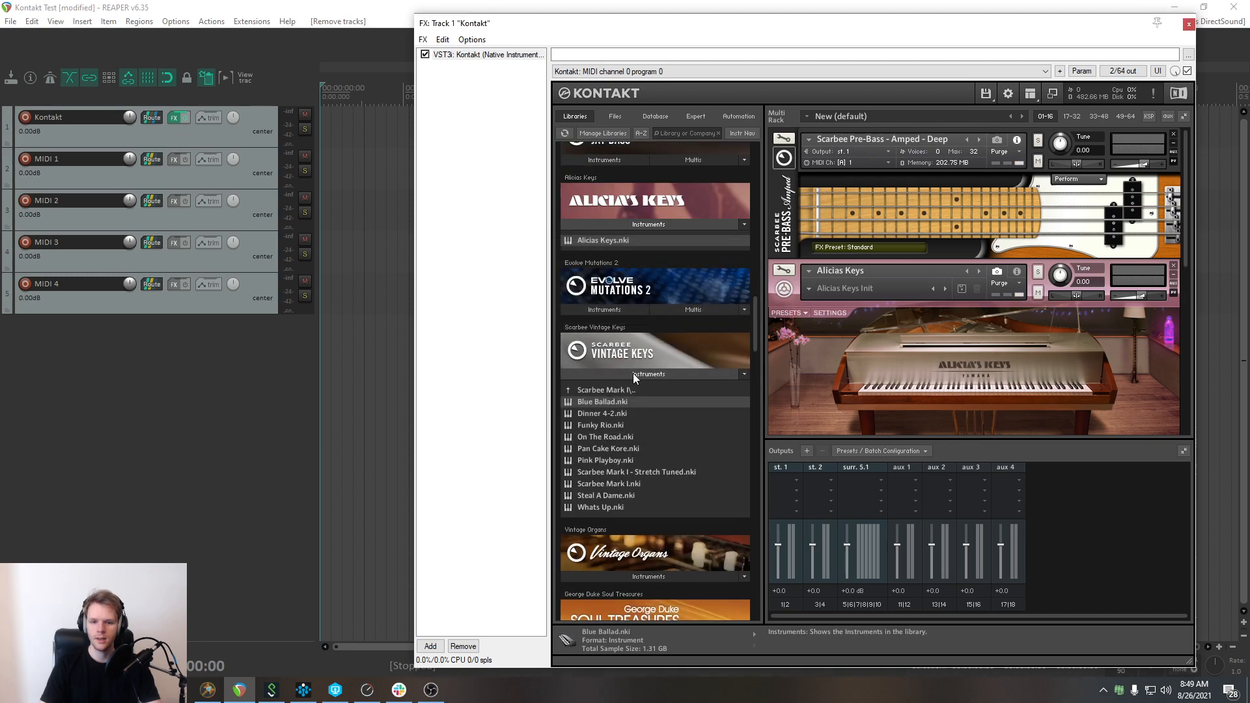
click(633, 374)
Load the Action Strings instrument from the Action Strings library into the rack.
scroll(622, 391, down, 2)
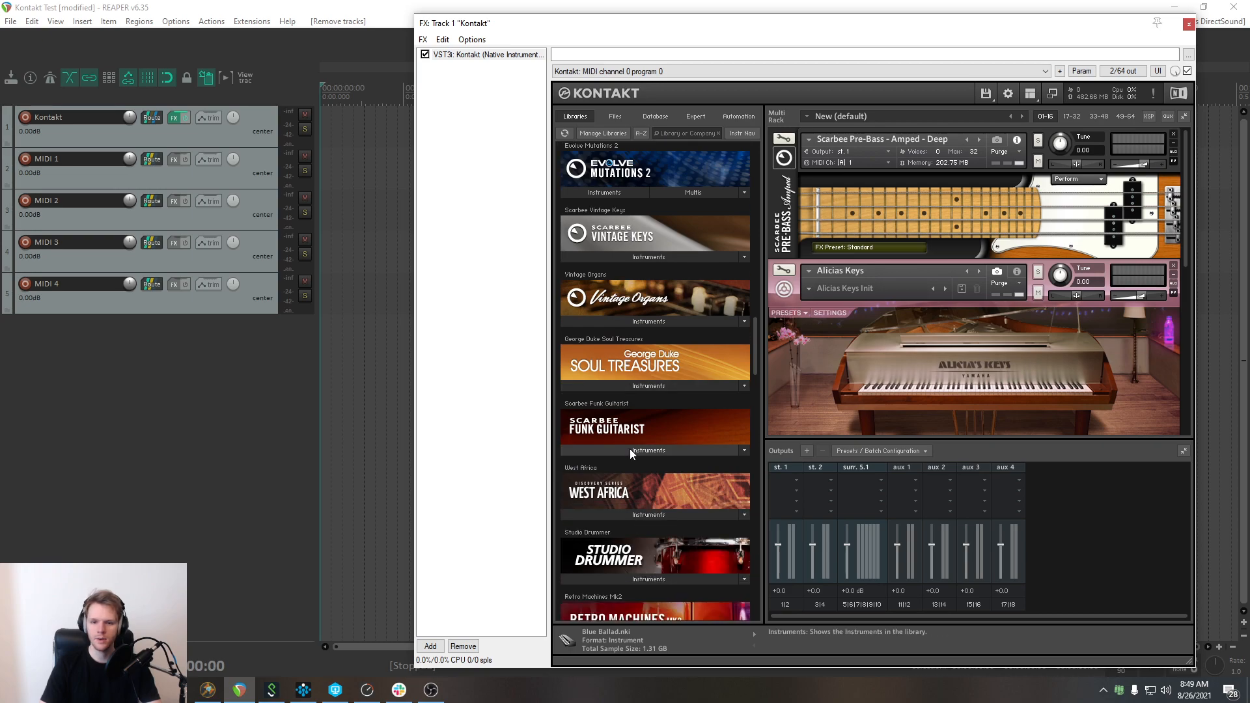
scroll(630, 448, down, 4)
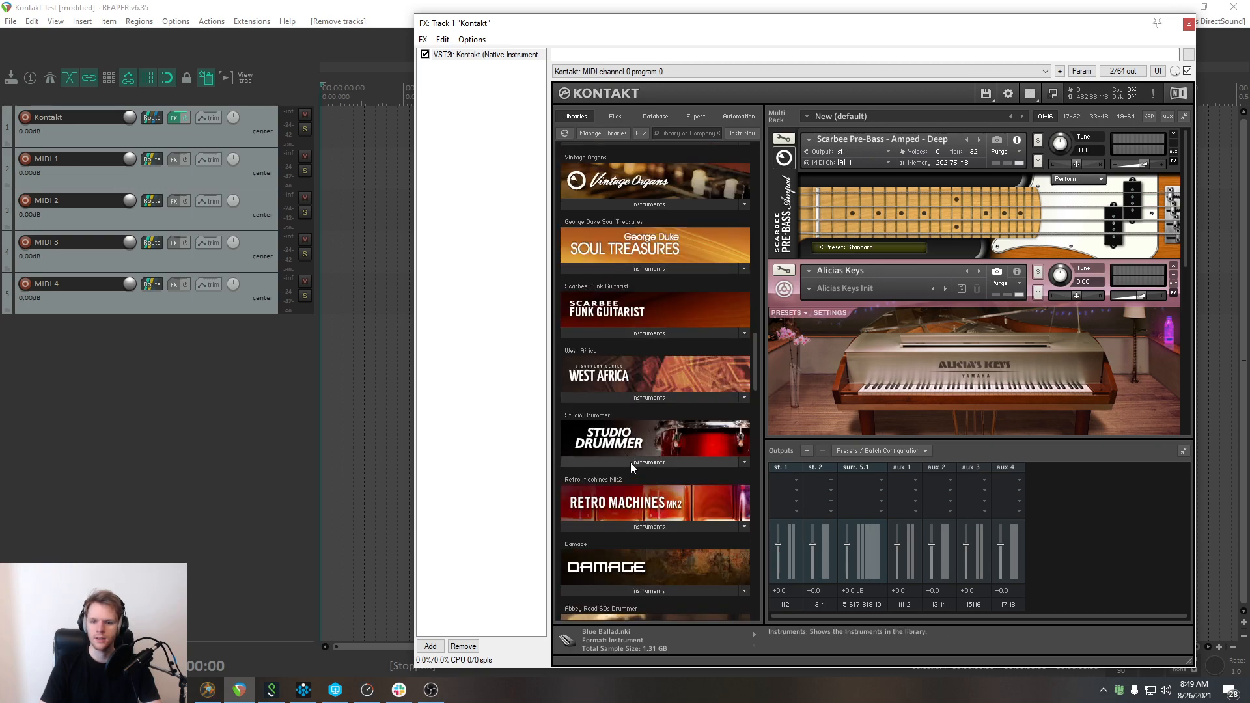
scroll(630, 462, down, 5)
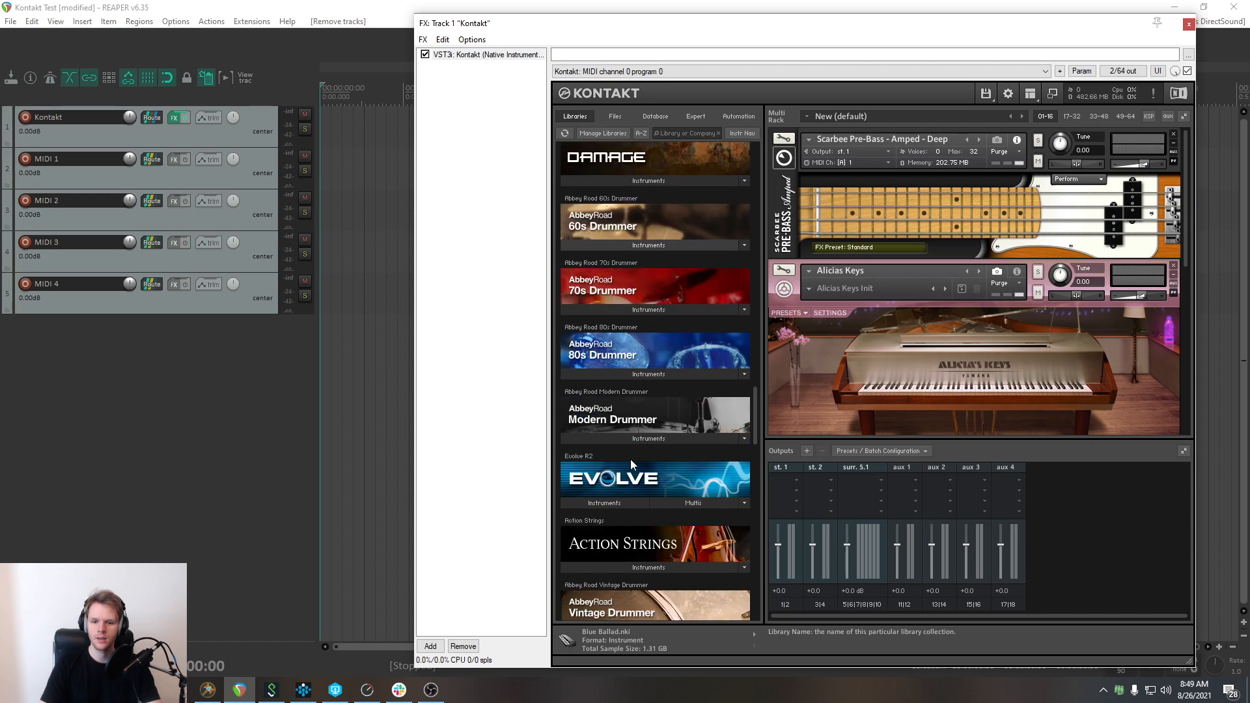
scroll(631, 461, down, 2)
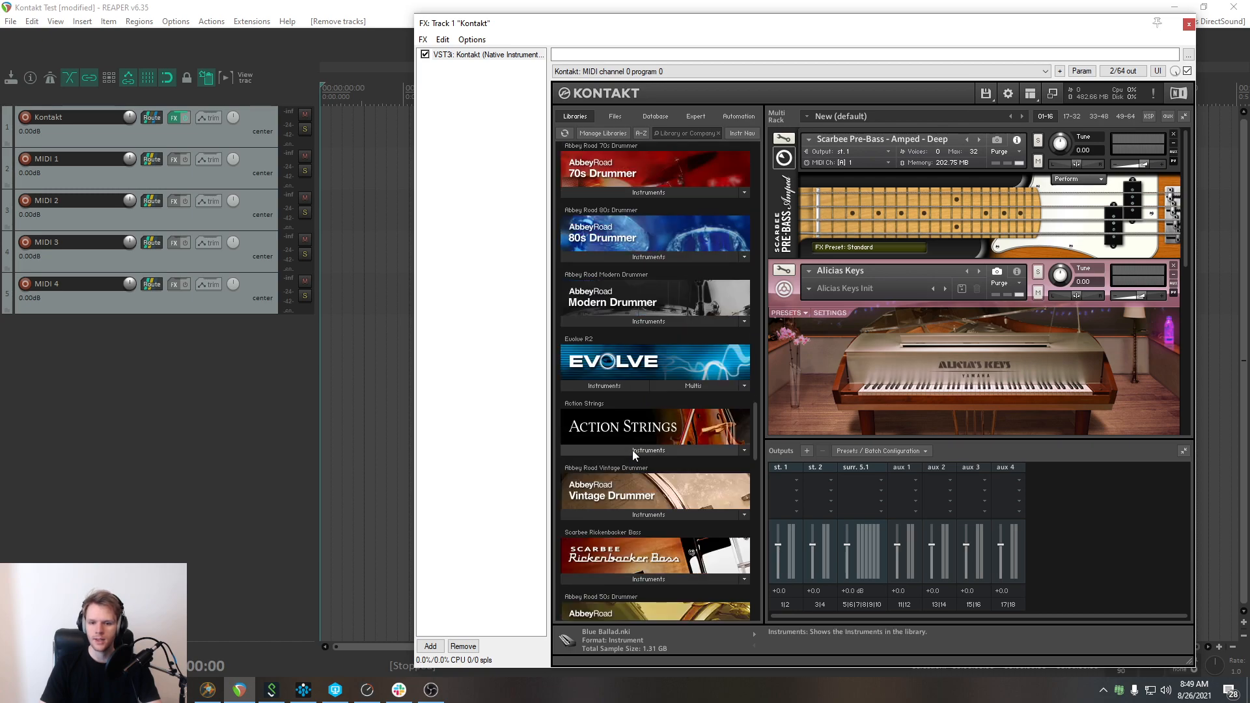
click(632, 452)
double_click(616, 466)
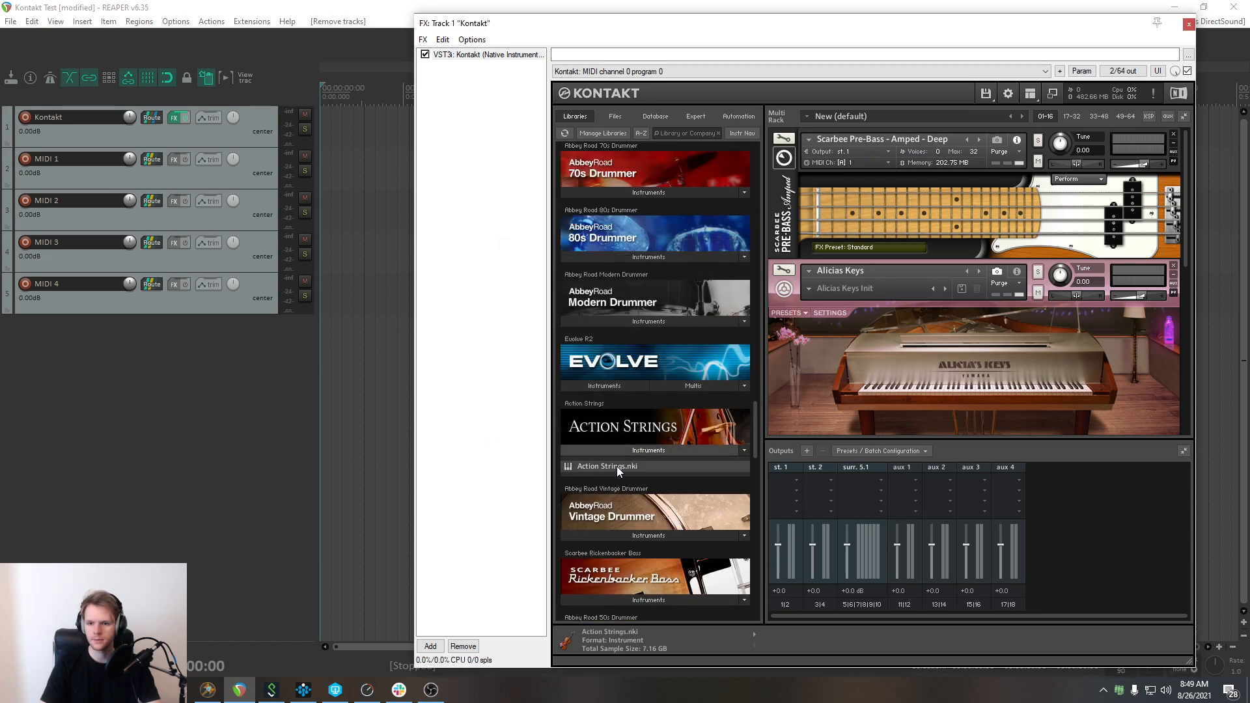
Minimize all four loaded instruments in the Kontakt rack to their compact headers.
click(1173, 143)
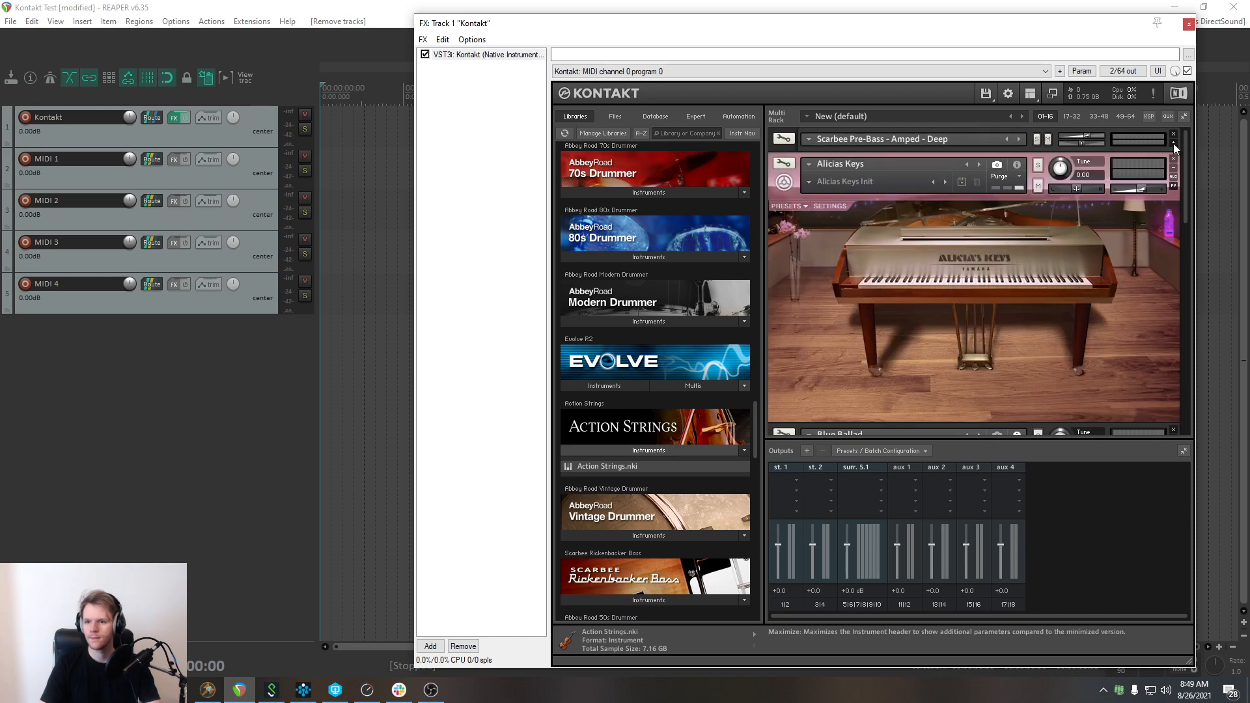
click(1173, 167)
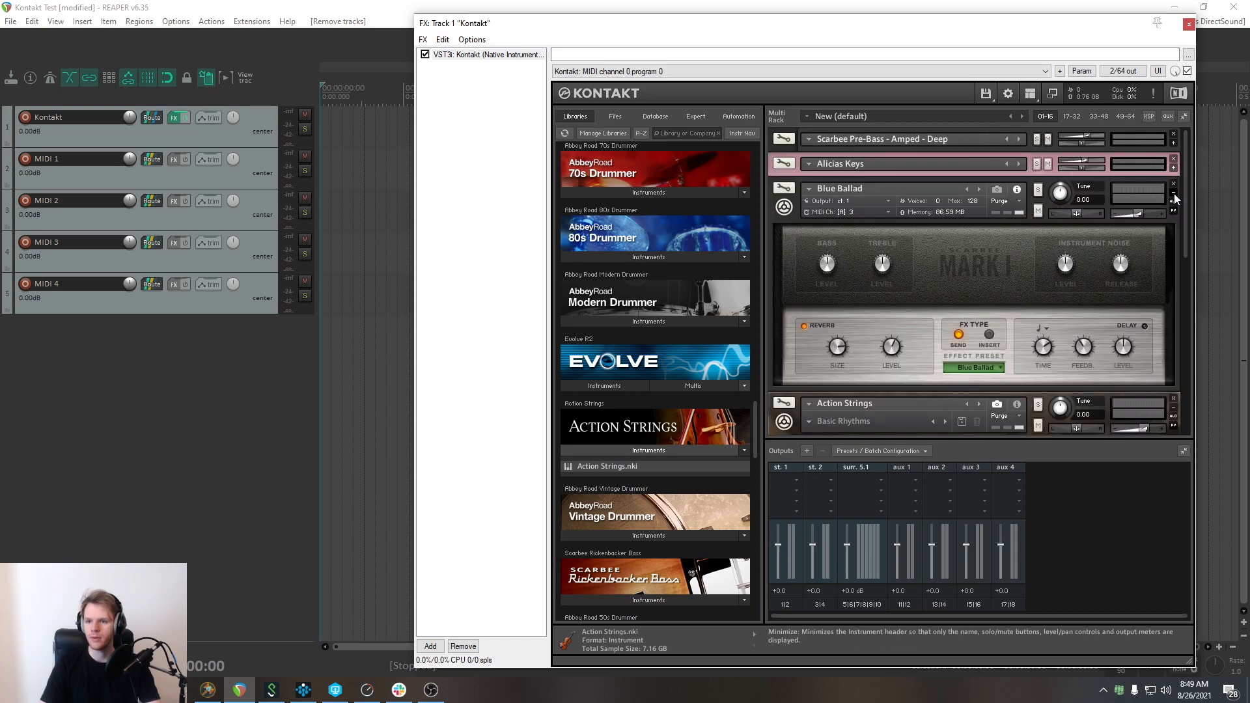
click(1175, 193)
click(1174, 235)
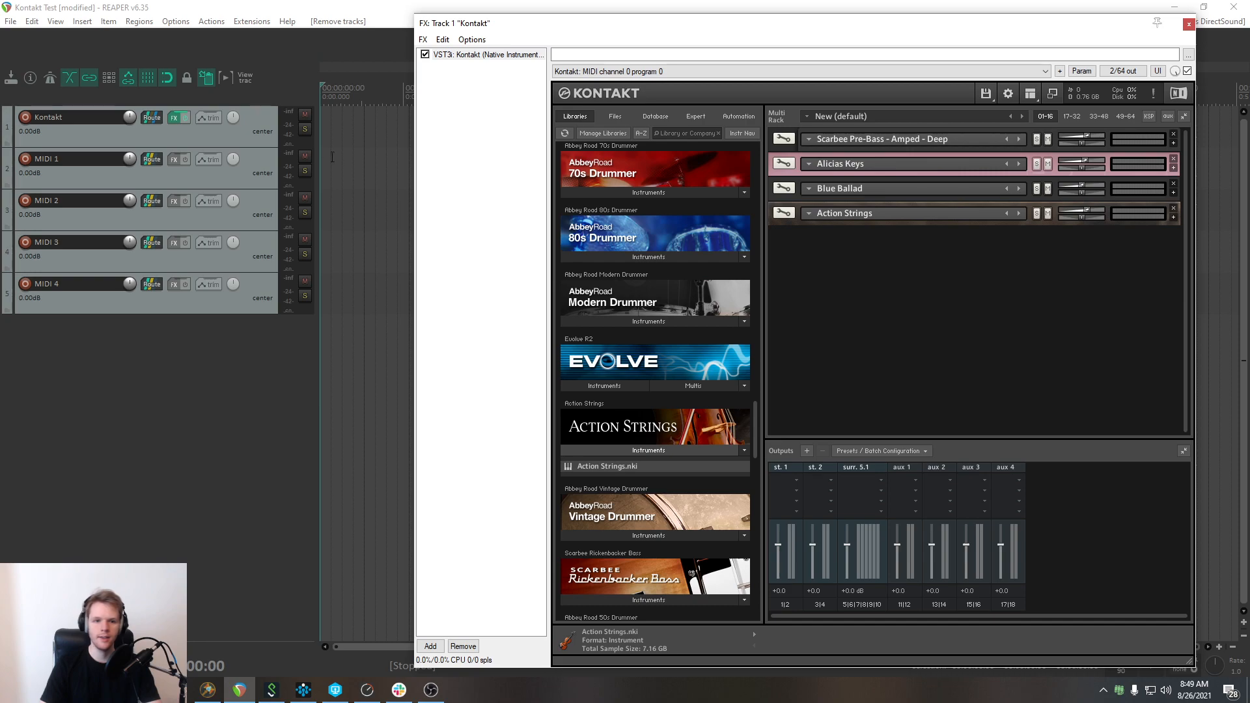
Draw a MIDI item at the start of the MIDI 1 track.
click(264, 172)
click(387, 168)
drag(404, 176, 320, 174)
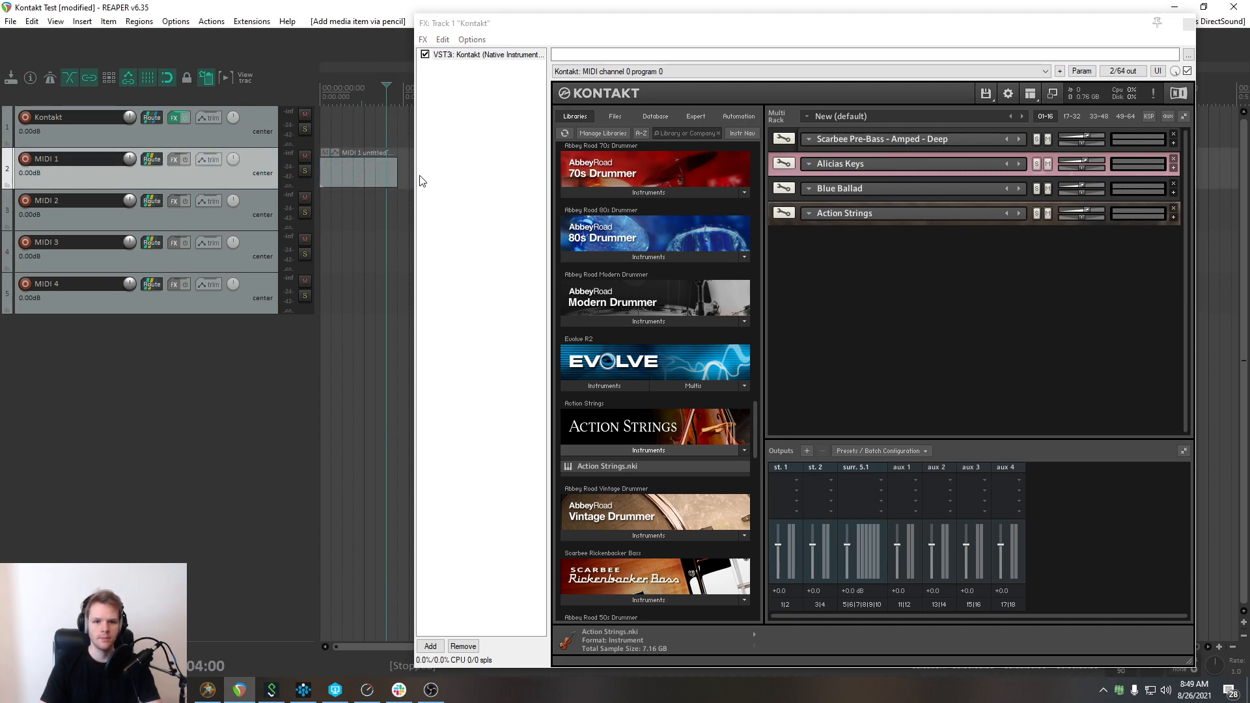
Open the new MIDI 1 item for editing and draw a long C2 note across its length.
double_click(346, 174)
drag(96, 234, 531, 241)
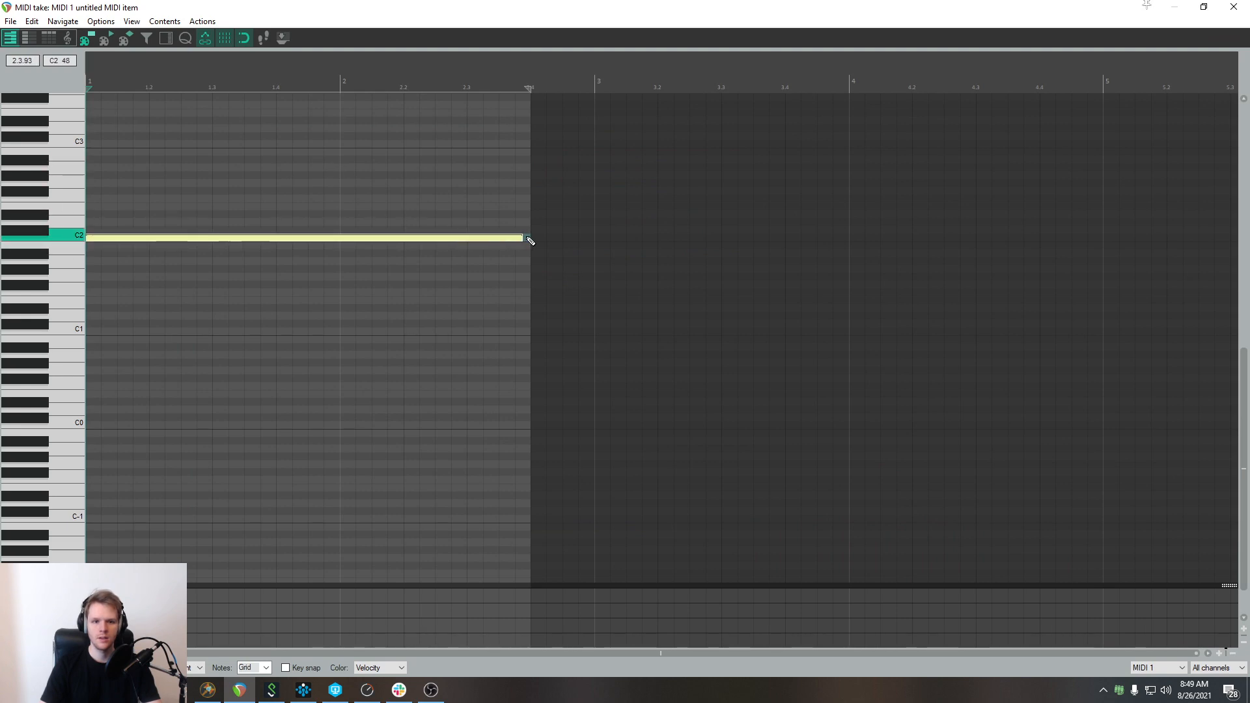
Close the MIDI editor and copy the MIDI 1 item onto the MIDI 2, MIDI 3 and MIDI 4 tracks.
click(1234, 7)
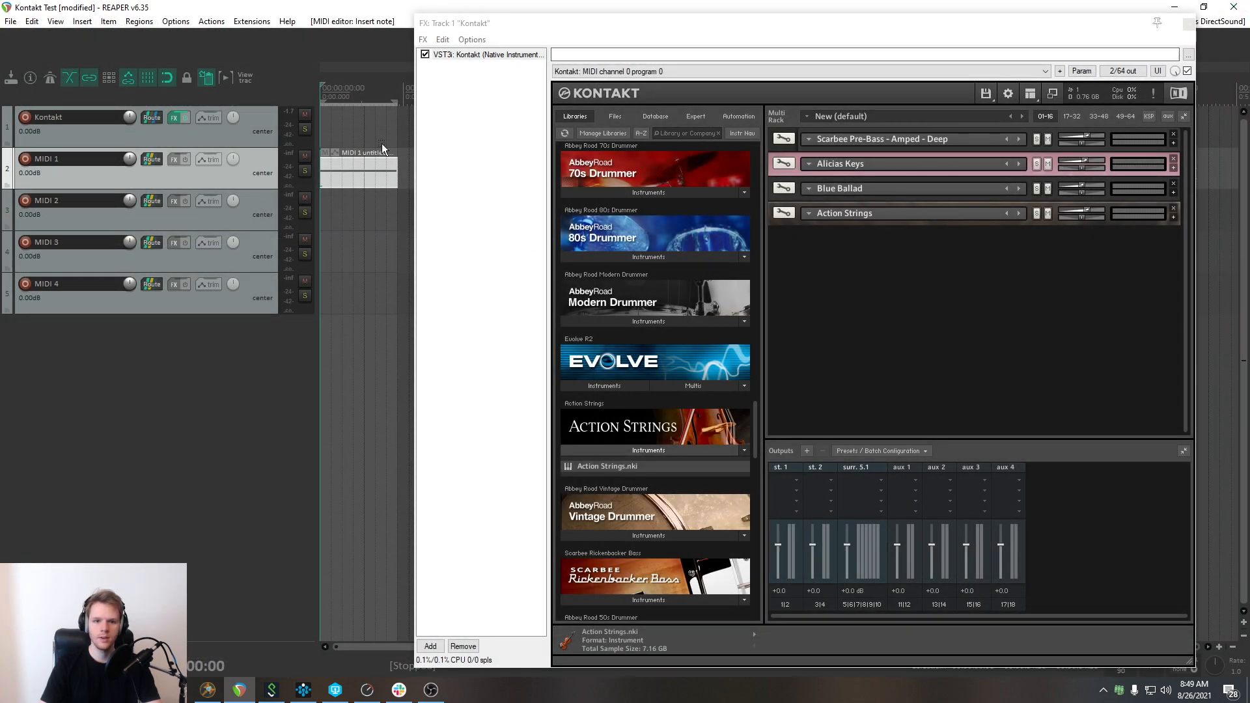
drag(361, 181, 360, 301)
click(251, 383)
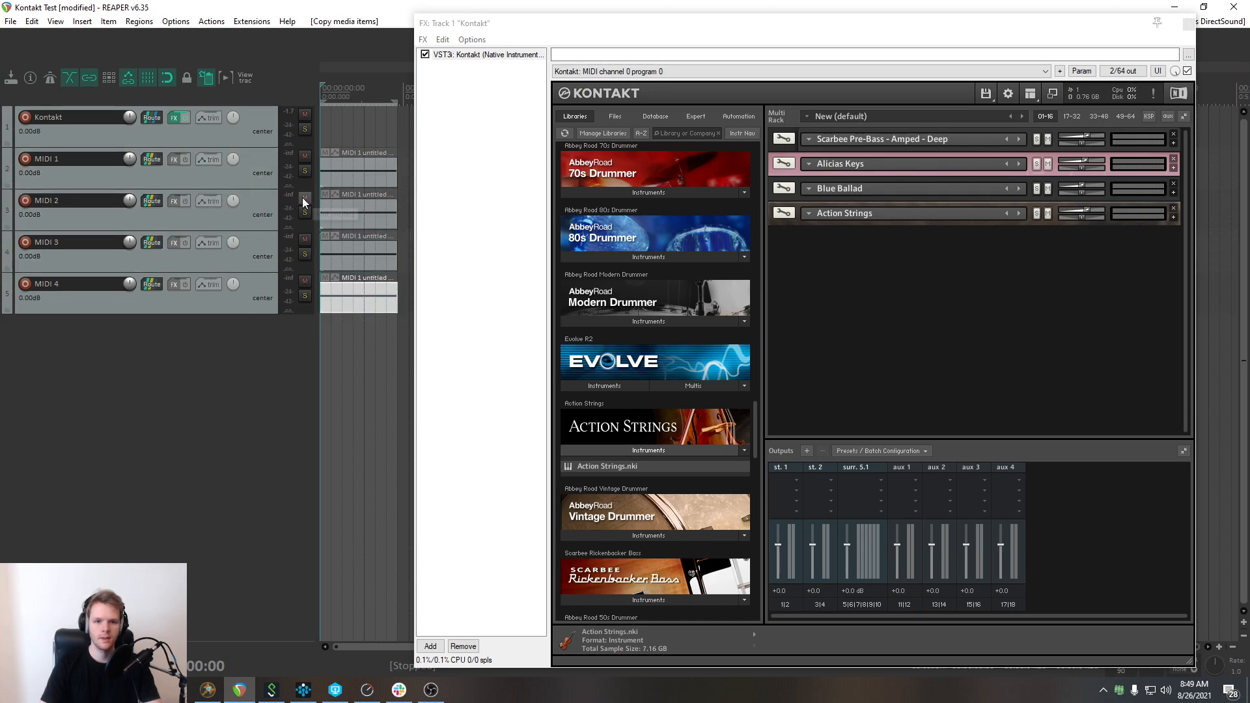
Mute the MIDI 2, MIDI 3 and MIDI 4 tracks so only MIDI 1 stays audible.
drag(303, 198, 310, 291)
click(125, 213)
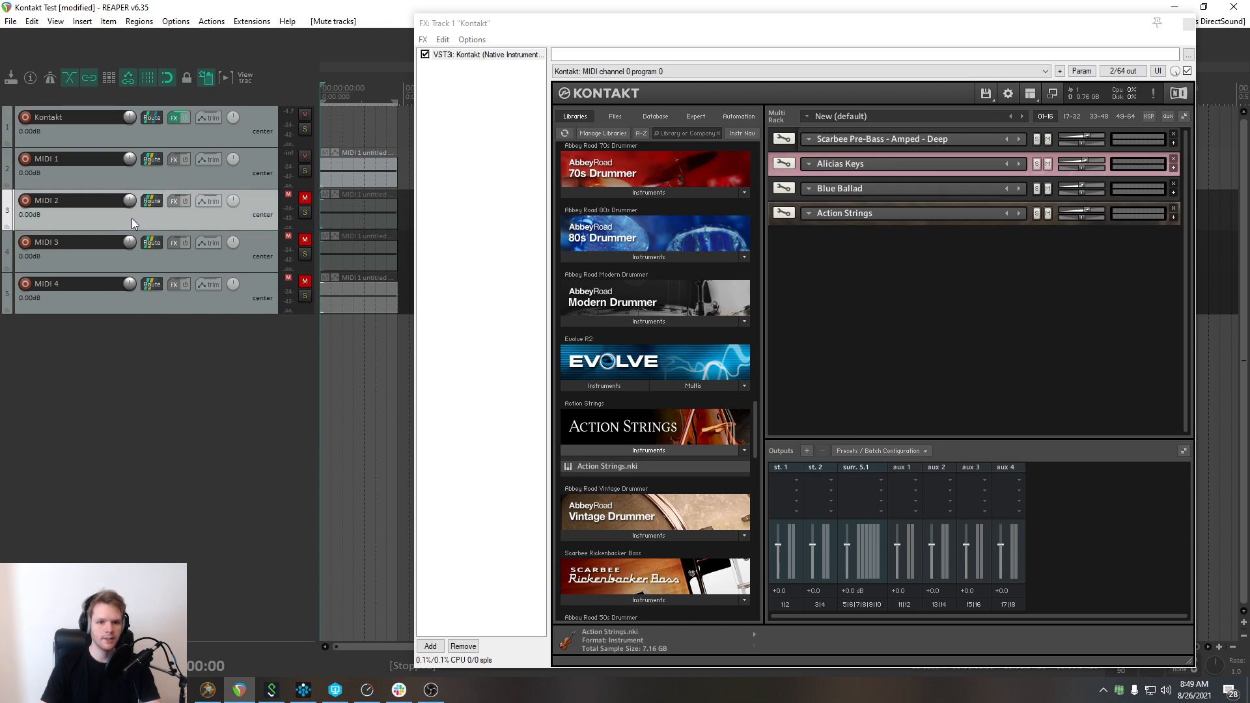
shift+click(143, 296)
click(151, 173)
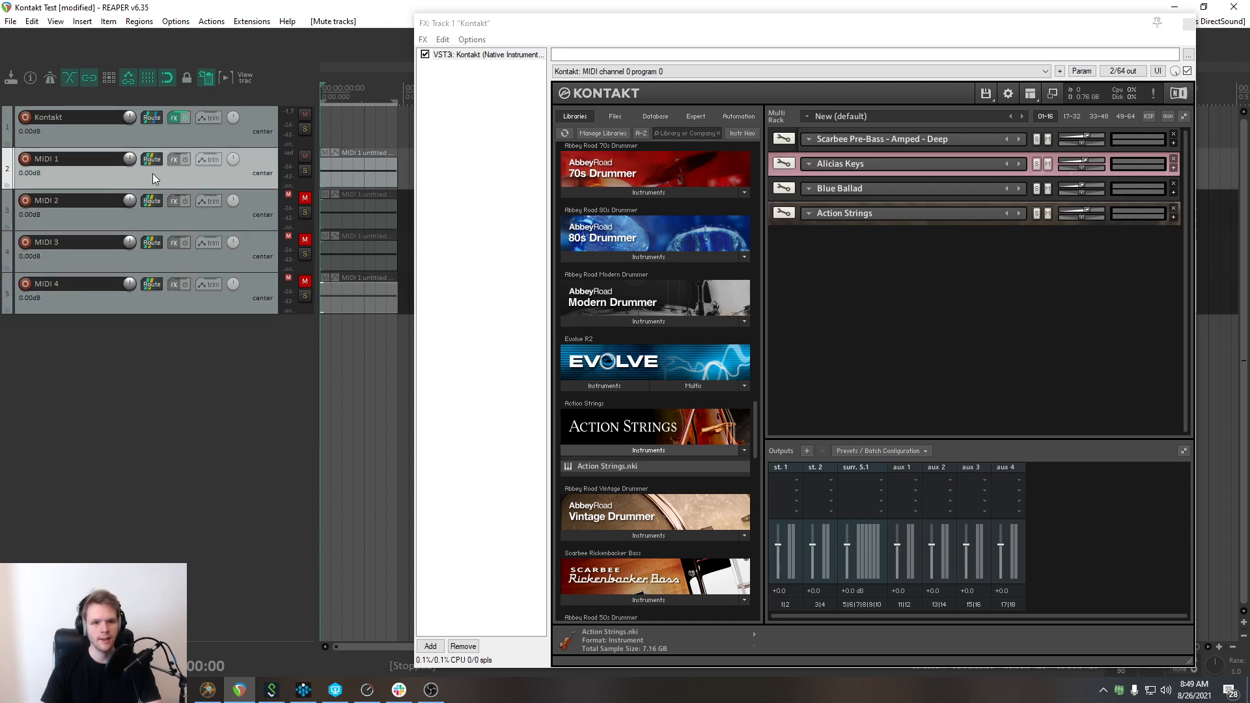
Play the project from the start to audition the MIDI 1 track alone, and stop playback.
click(123, 429)
click(324, 145)
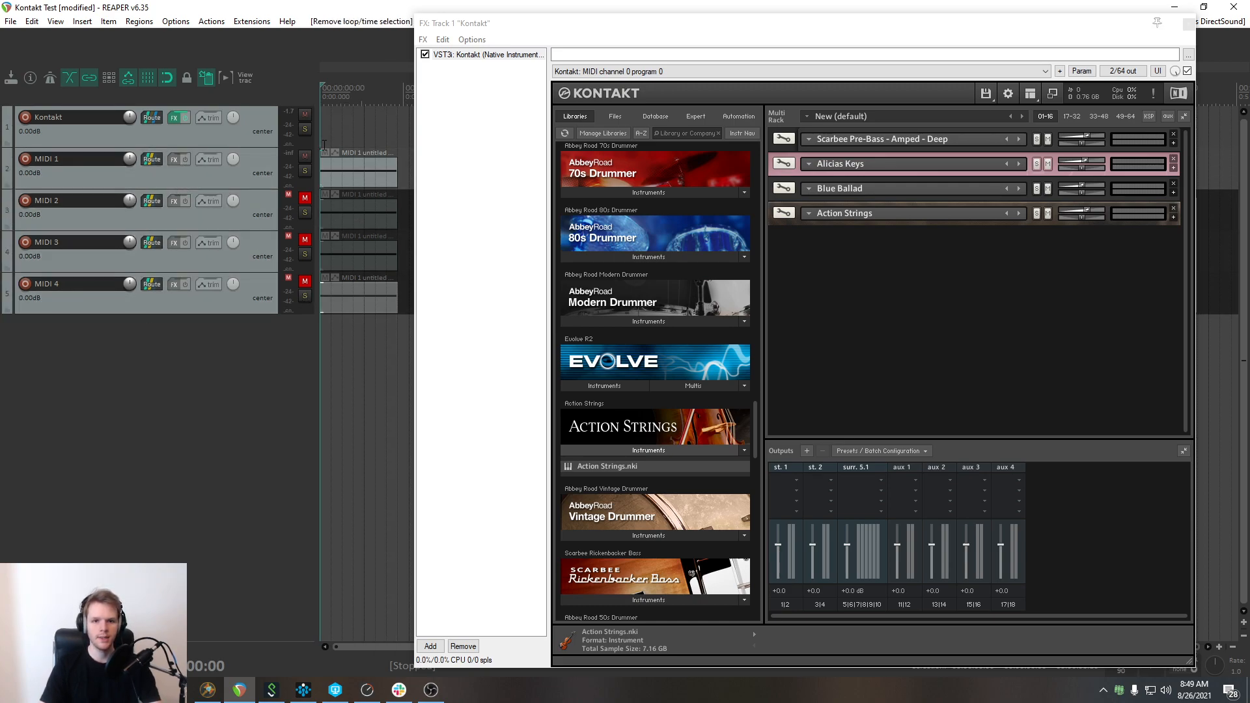
key(space)
key(space)
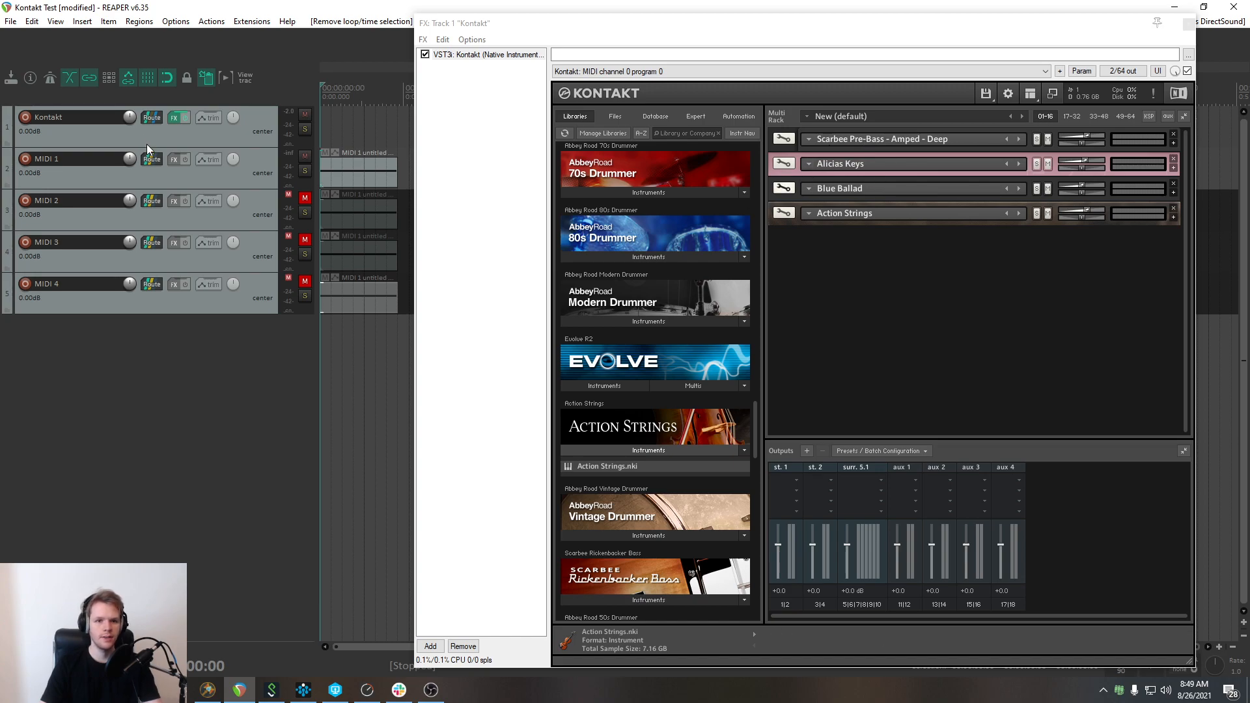
Rename the four MIDI tracks Pre-Bass, Keys, Blue Ballad and Strings, matching the order of the loaded instruments.
double_click(88, 156)
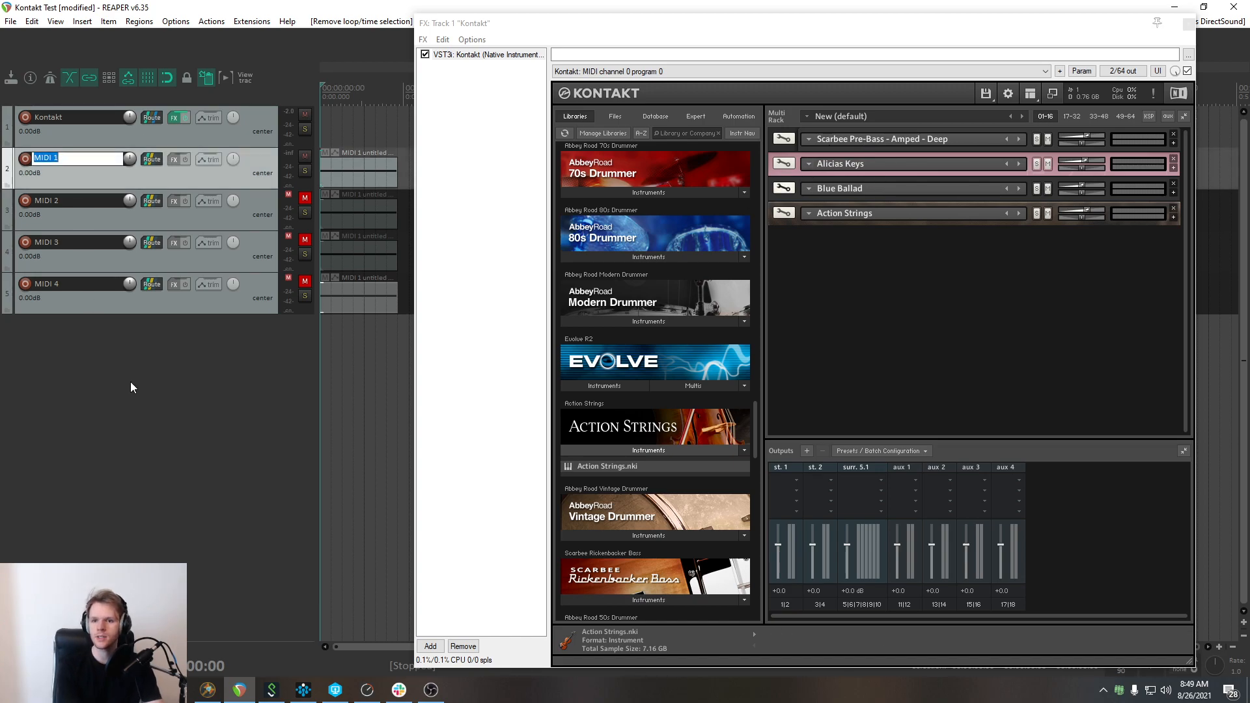
text(Pr)
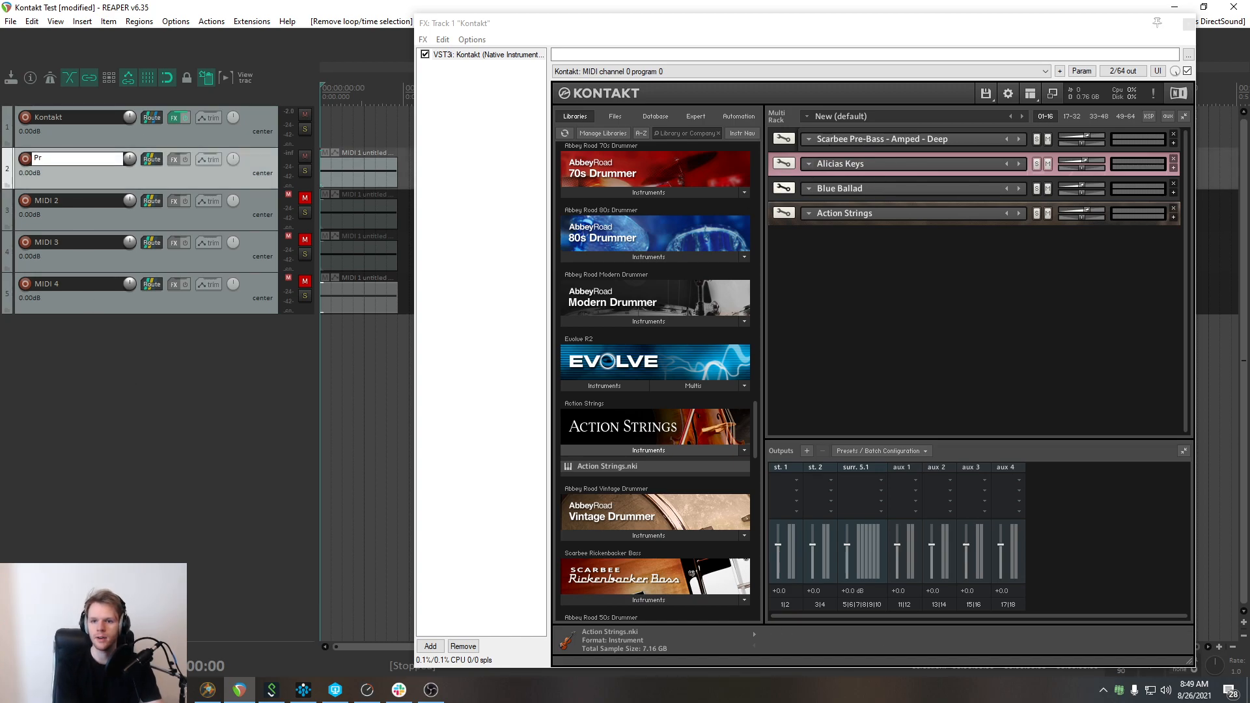
text(e-Bass)
key(Tab)
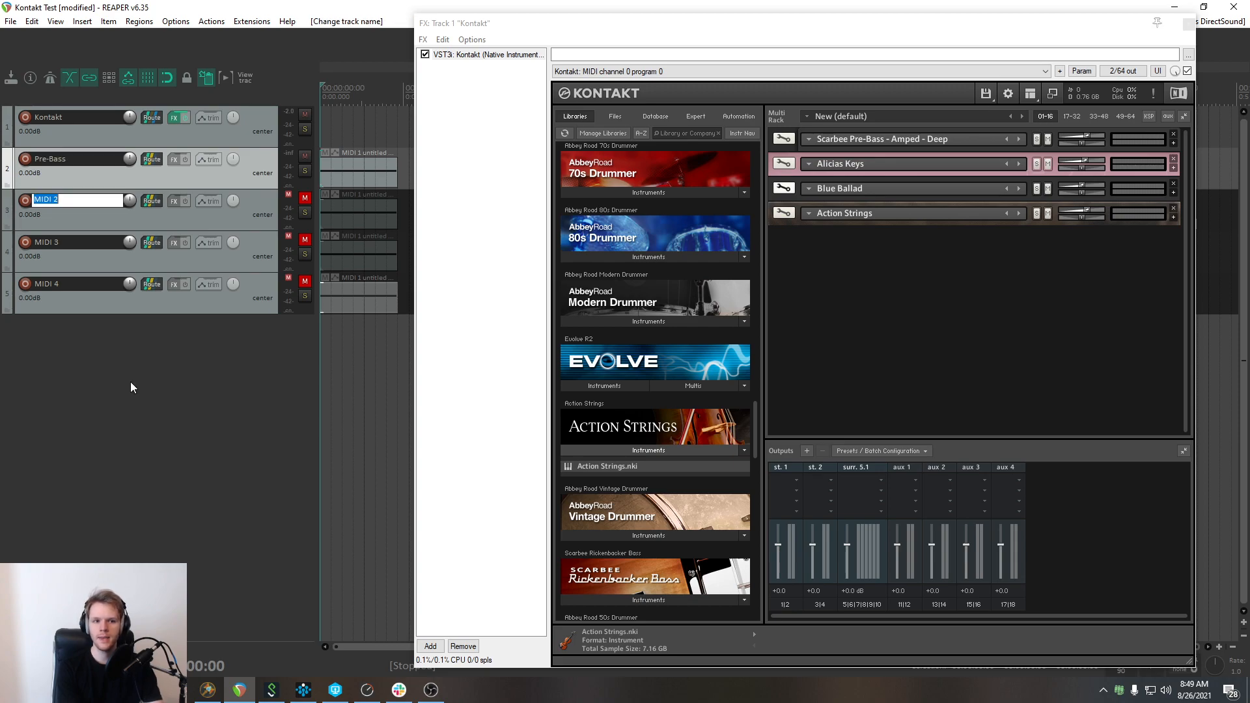
text(Keys)
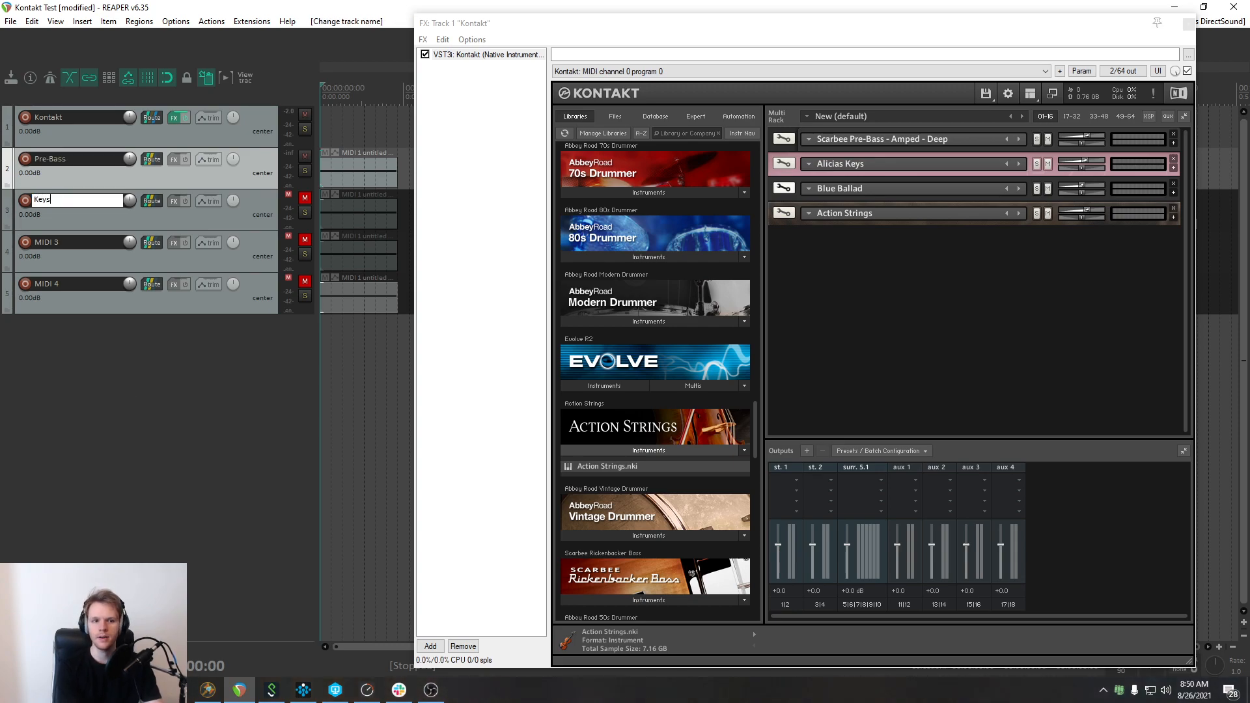
key(Tab)
text(Blue Ball)
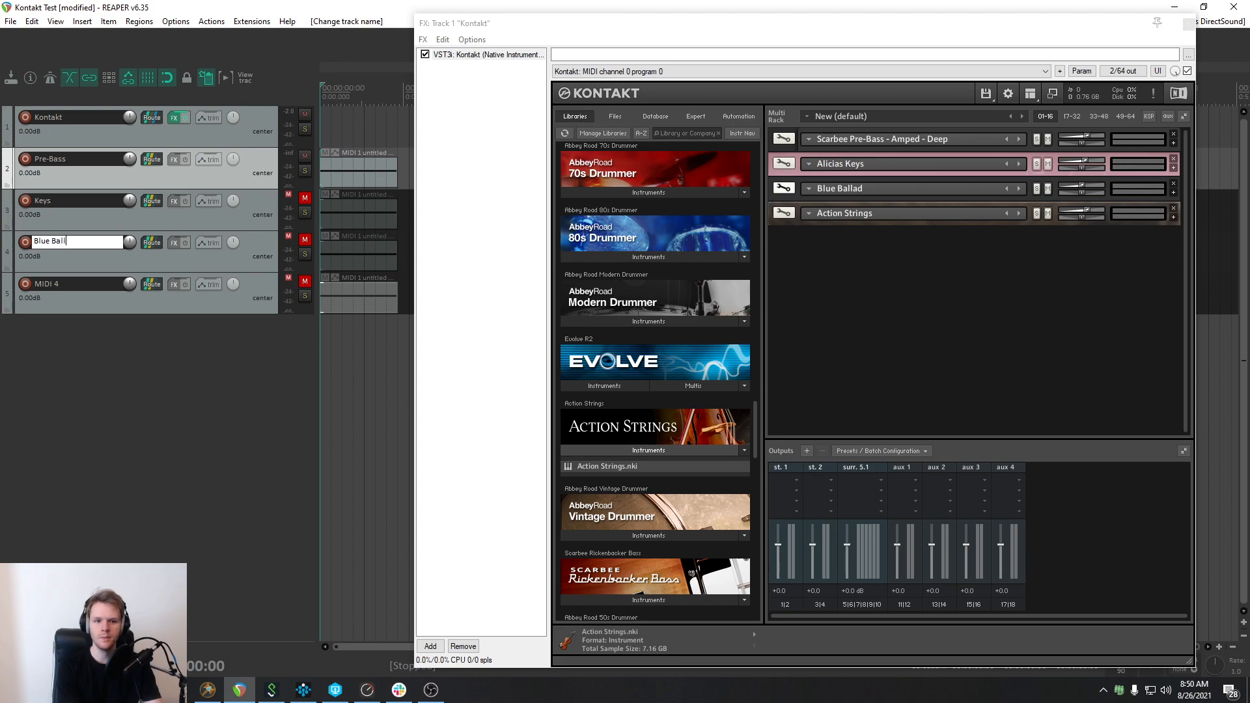
text(ad)
key(Tab)
text(Strin)
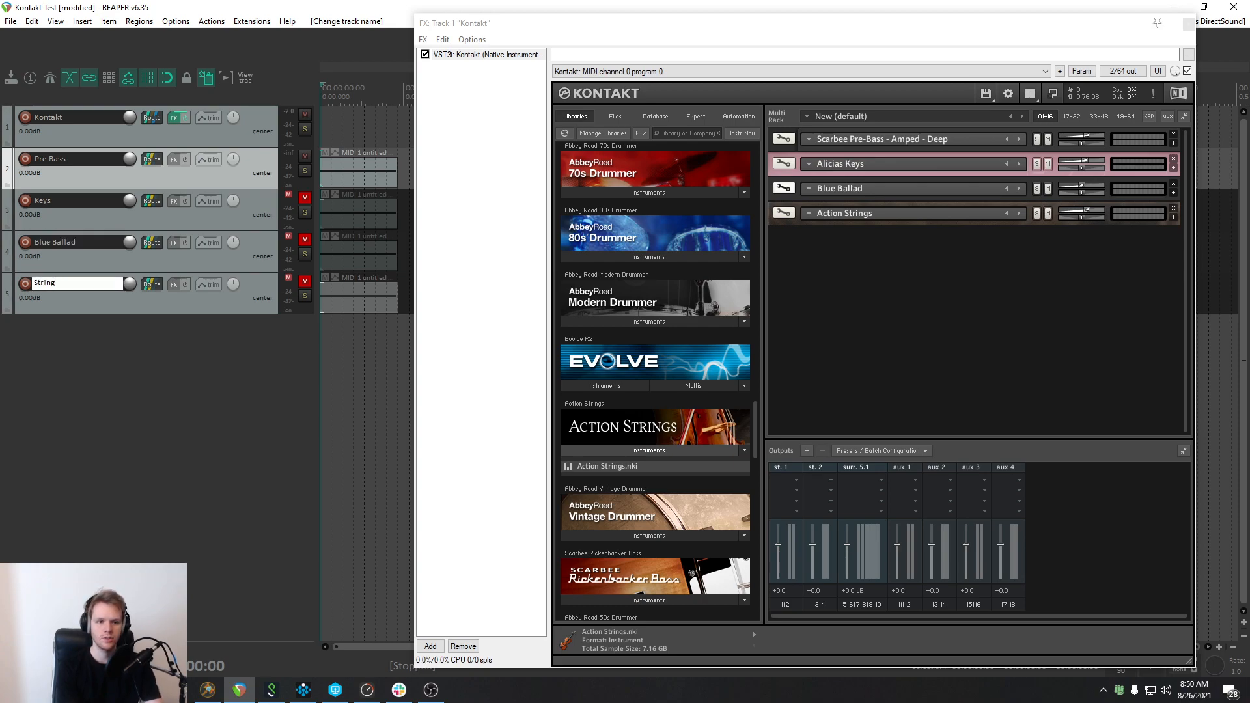
text(gs)
key(Return)
Mute the Pre-Bass track, audition the Keys track on its own, and mute Keys again.
click(309, 154)
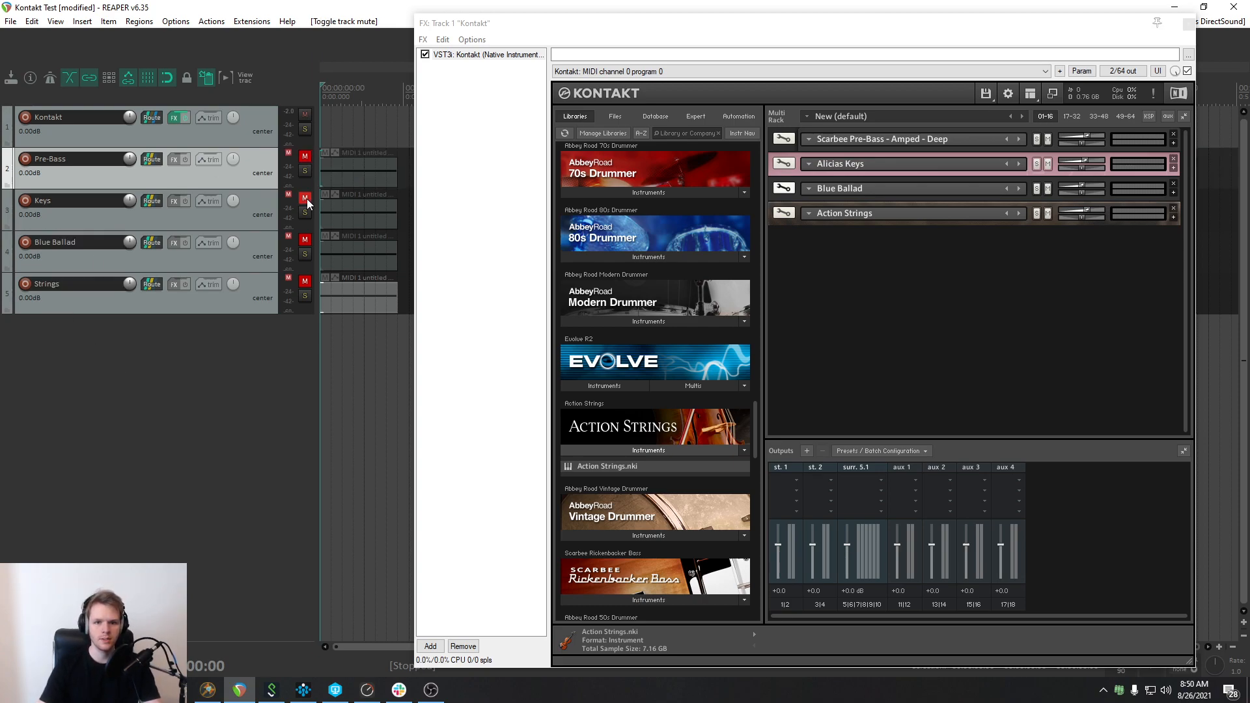
click(306, 195)
key(space)
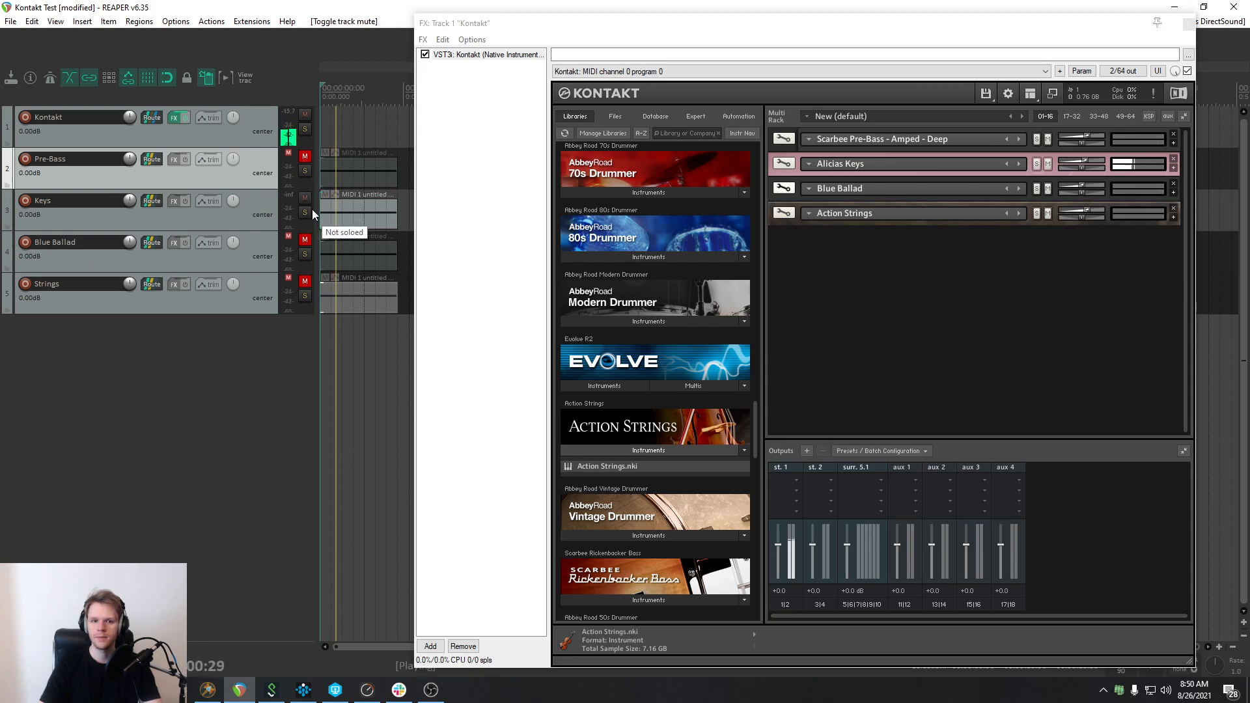
key(space)
click(305, 197)
click(216, 220)
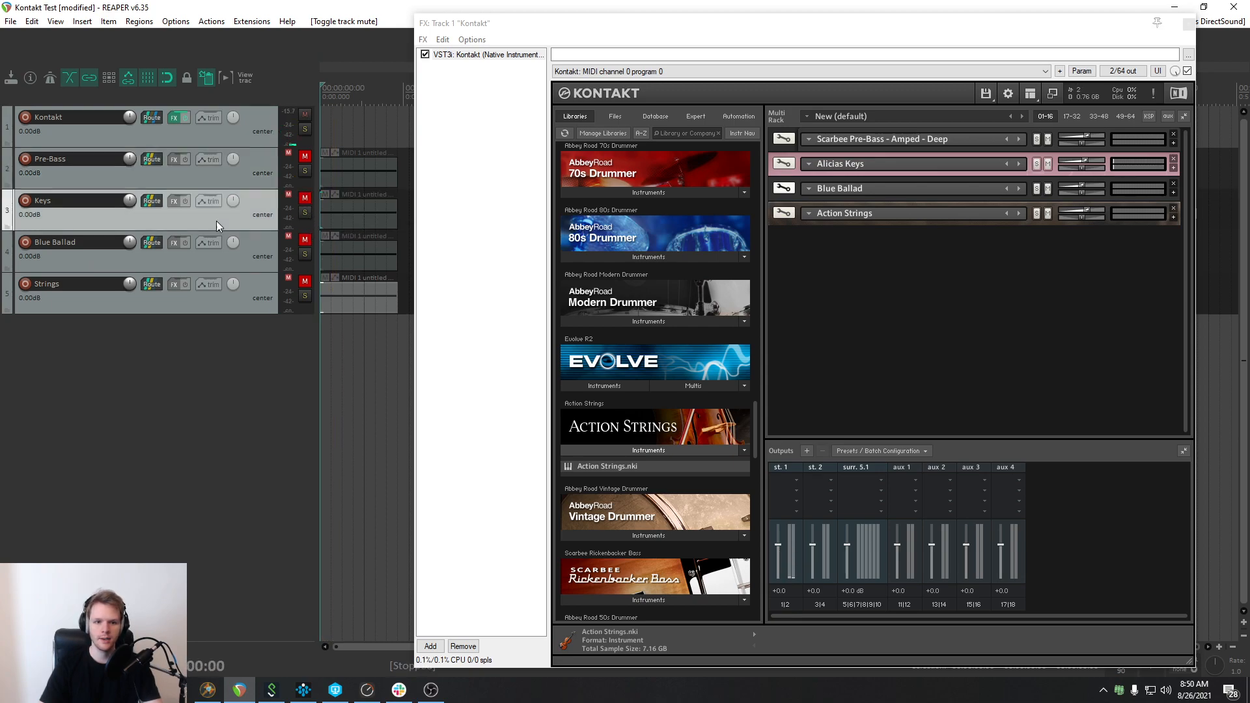
Unmute the Blue Ballad track, audition it on its own, and mute it again.
click(307, 236)
key(space)
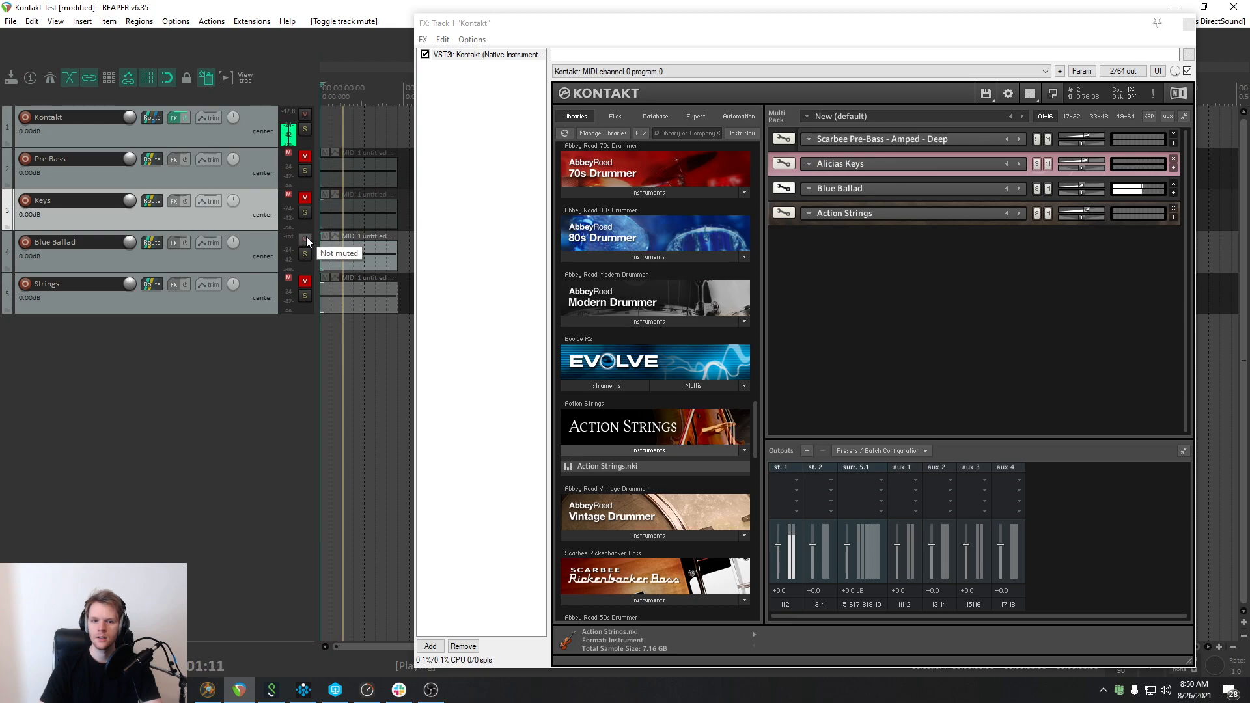
click(307, 236)
Unmute the Strings track, audition it on its own, and mute it again.
click(305, 280)
key(space)
key(space)
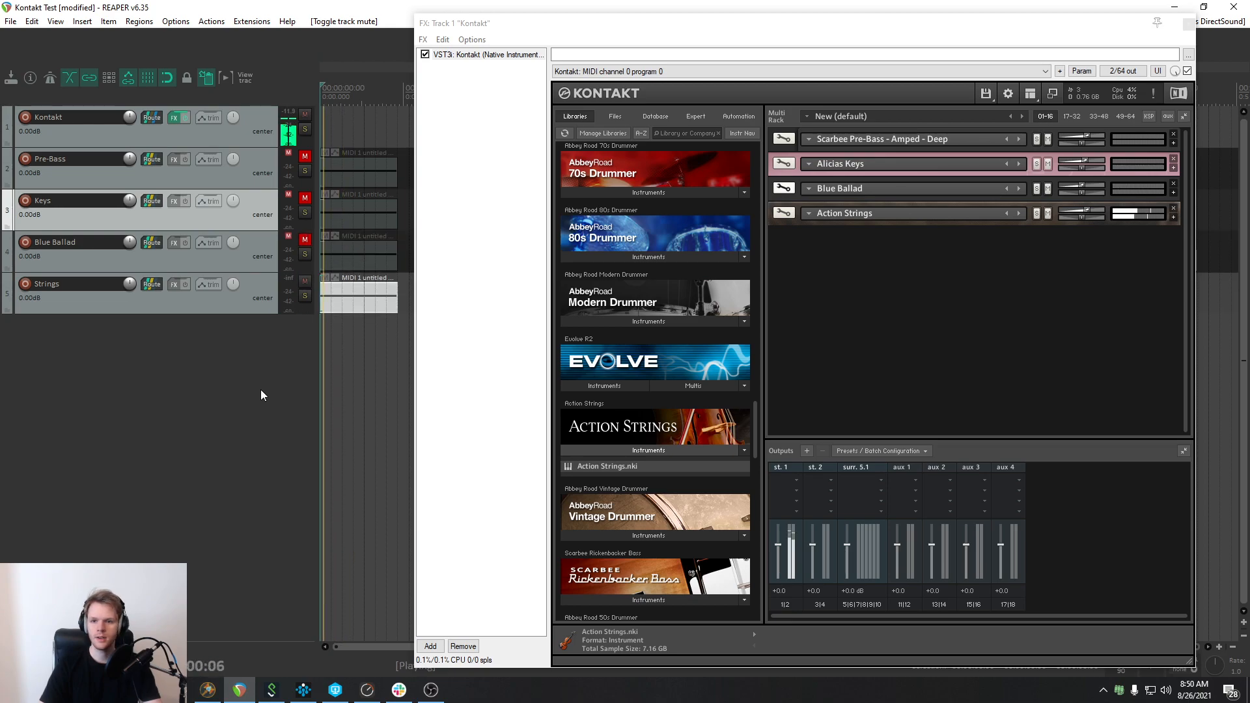
key(space)
click(305, 281)
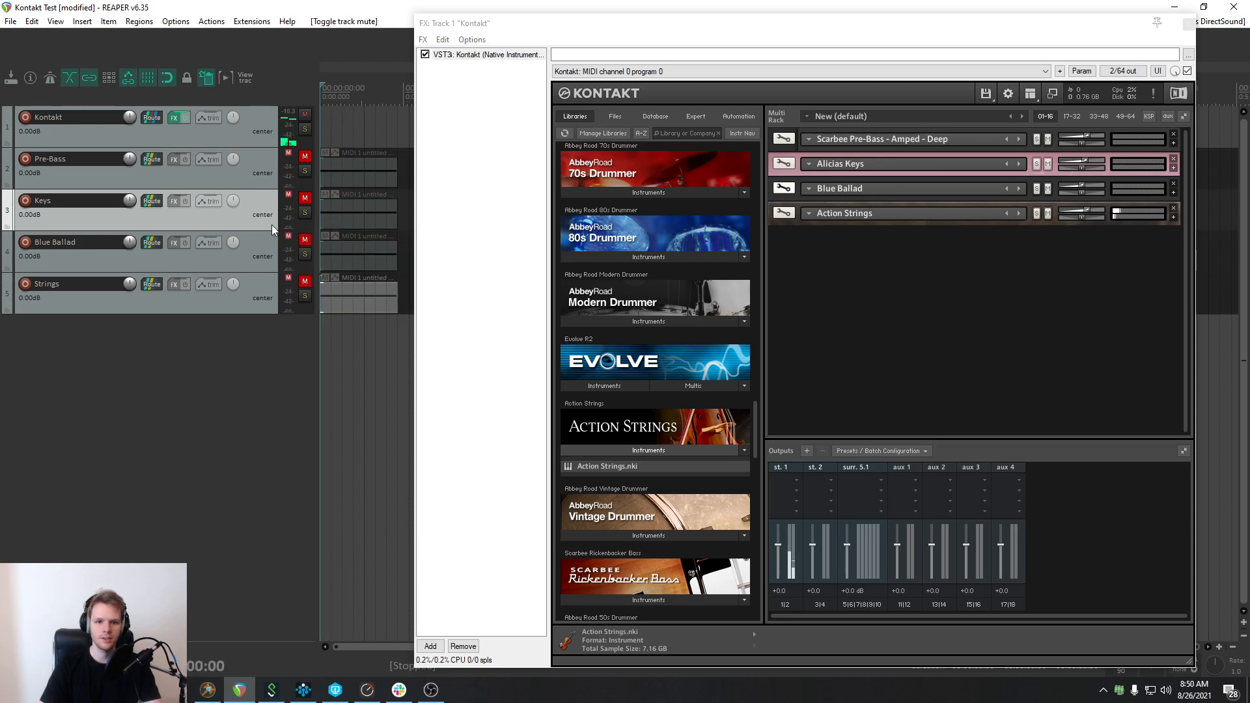
Unmute the Pre-Bass track, leaving the other three instrument tracks muted.
click(270, 166)
click(307, 156)
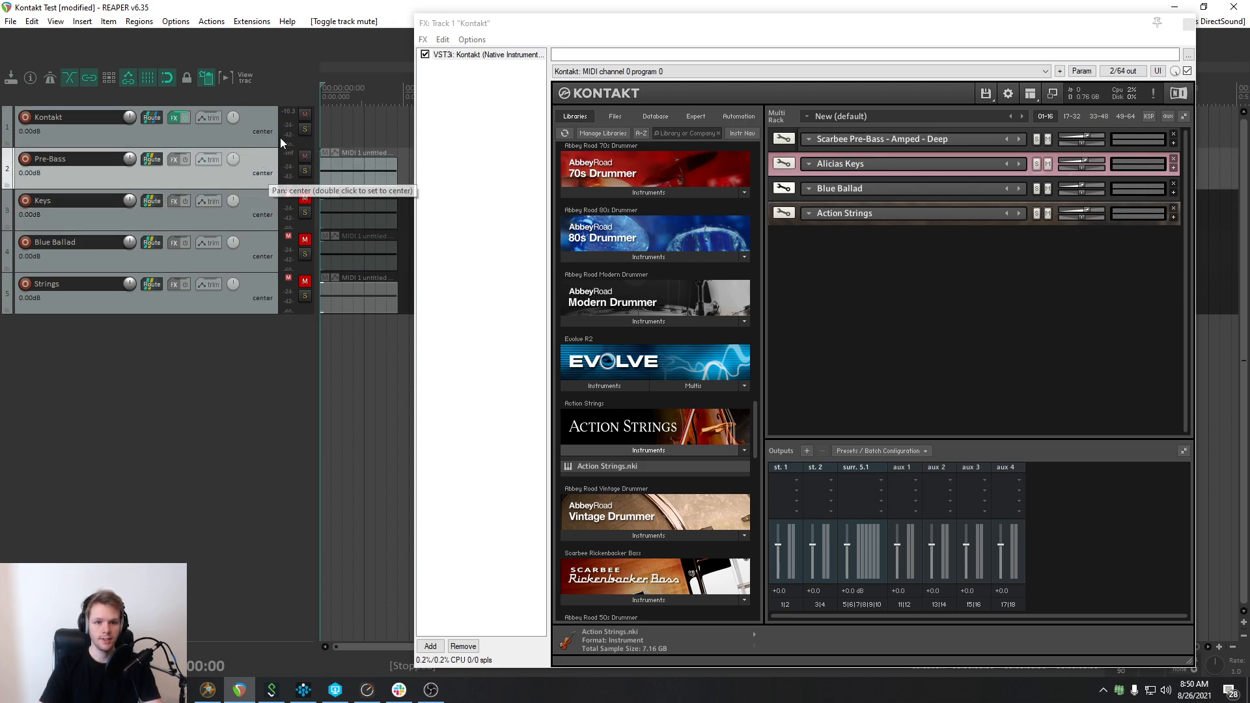
click(191, 327)
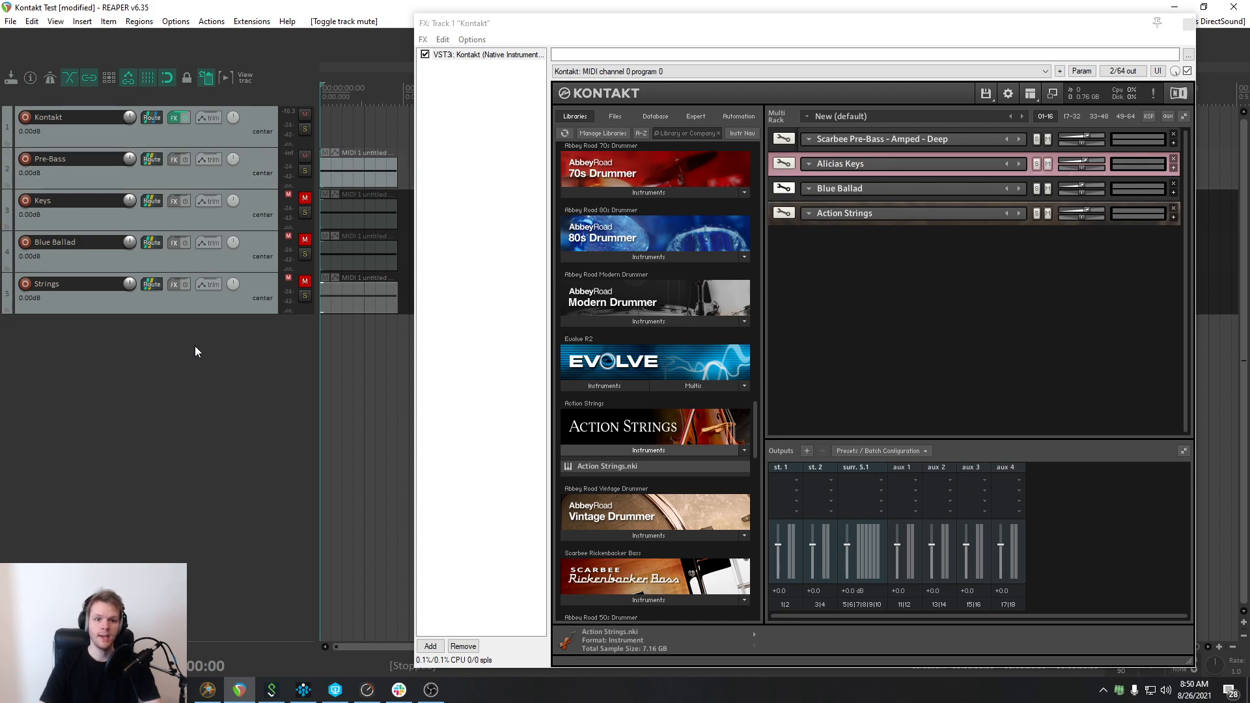
Toggle the Kontakt track's master send in its routing settings and close them.
click(252, 175)
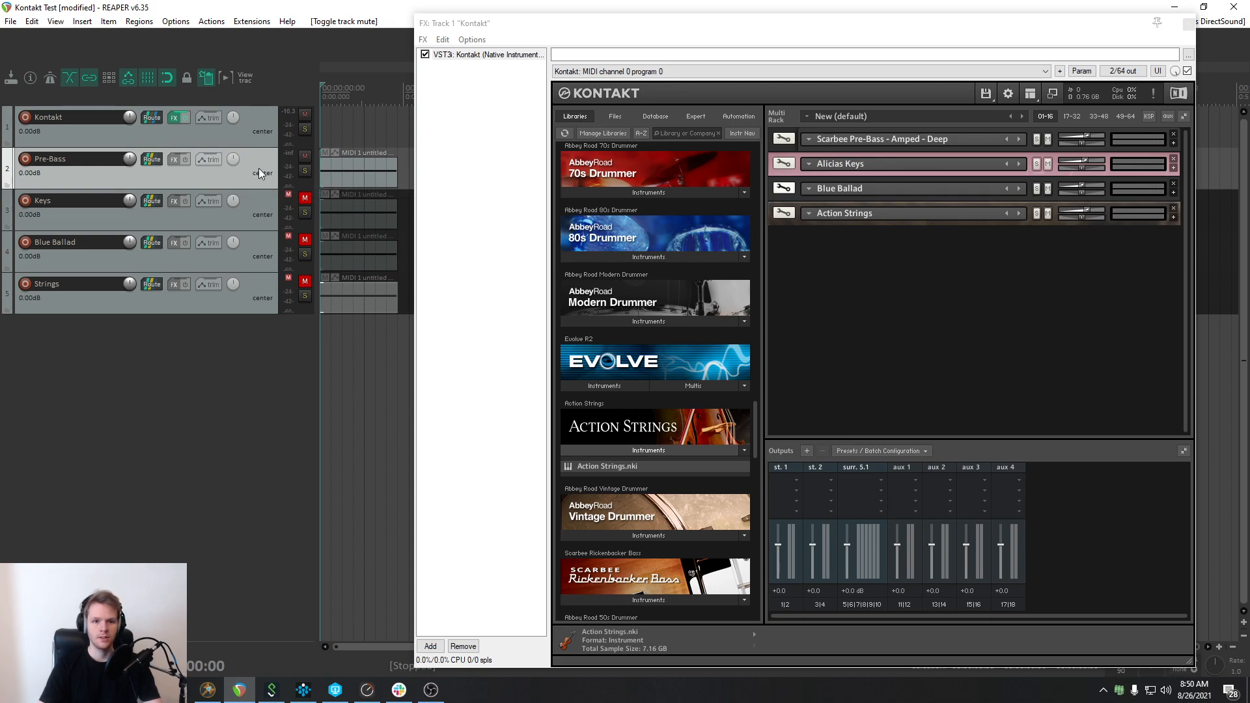
click(150, 118)
click(329, 132)
click(94, 143)
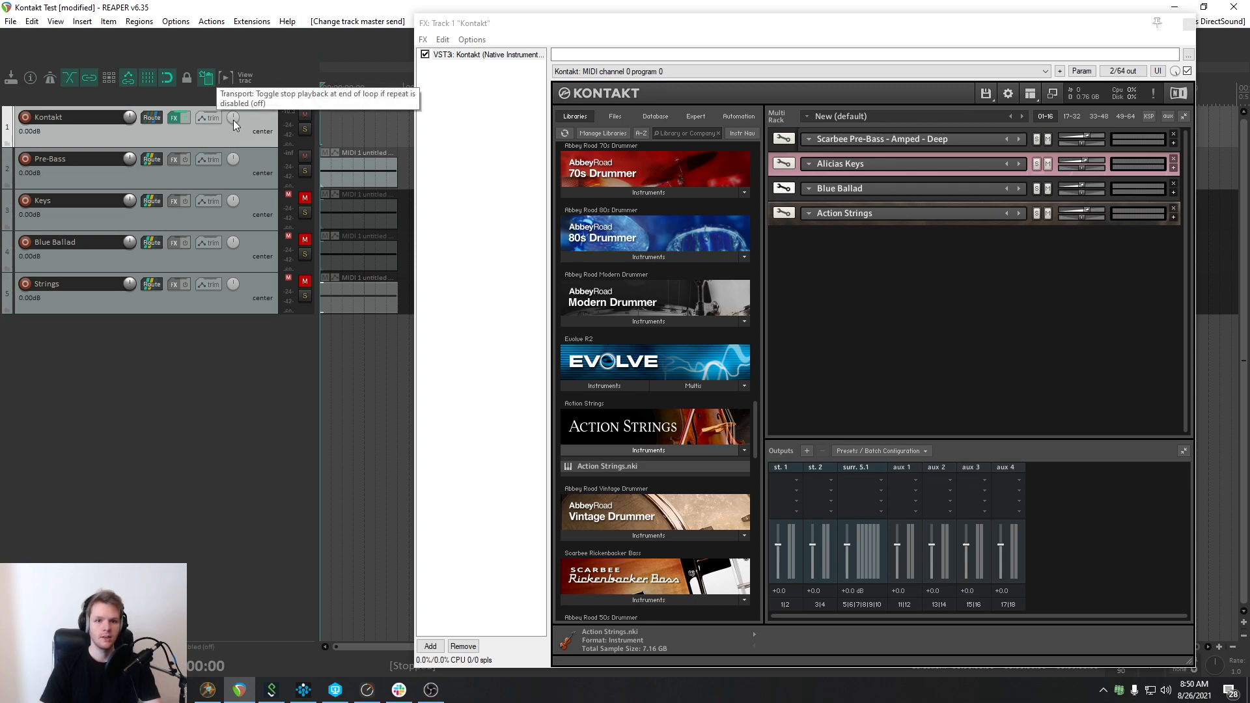
Play the project to check which track carries the Pre-Bass audio.
click(256, 174)
shift+click(255, 294)
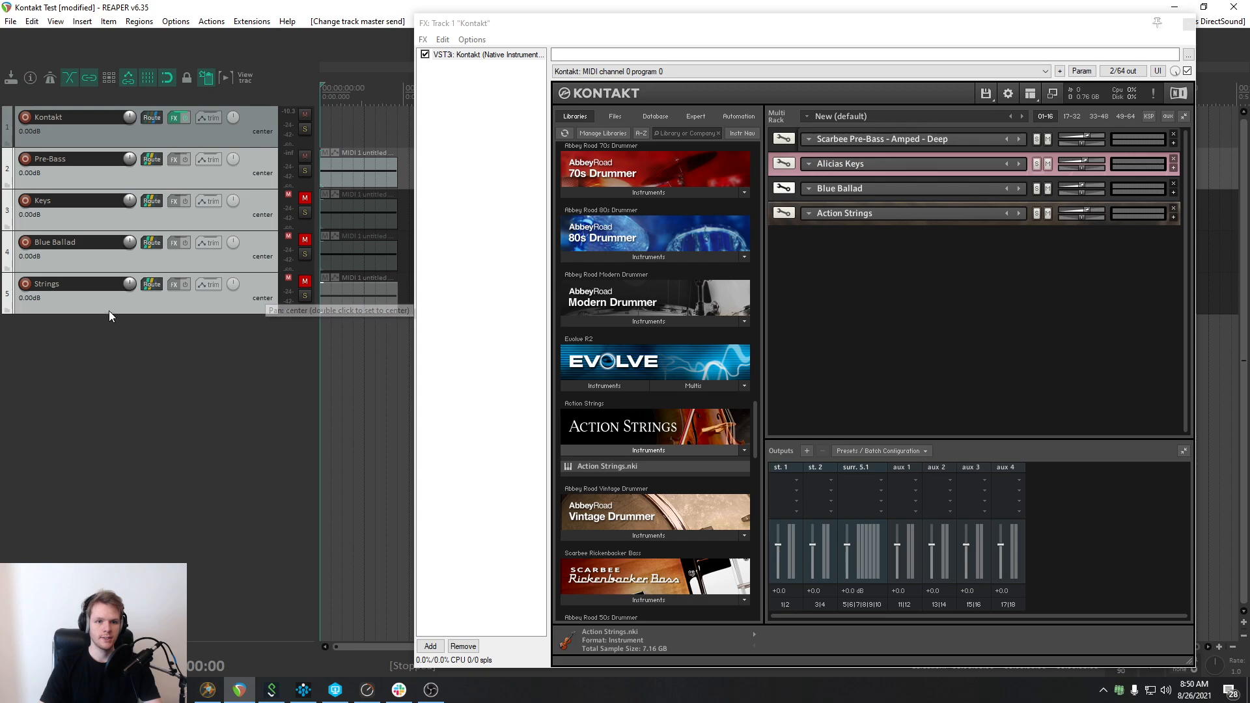
click(92, 412)
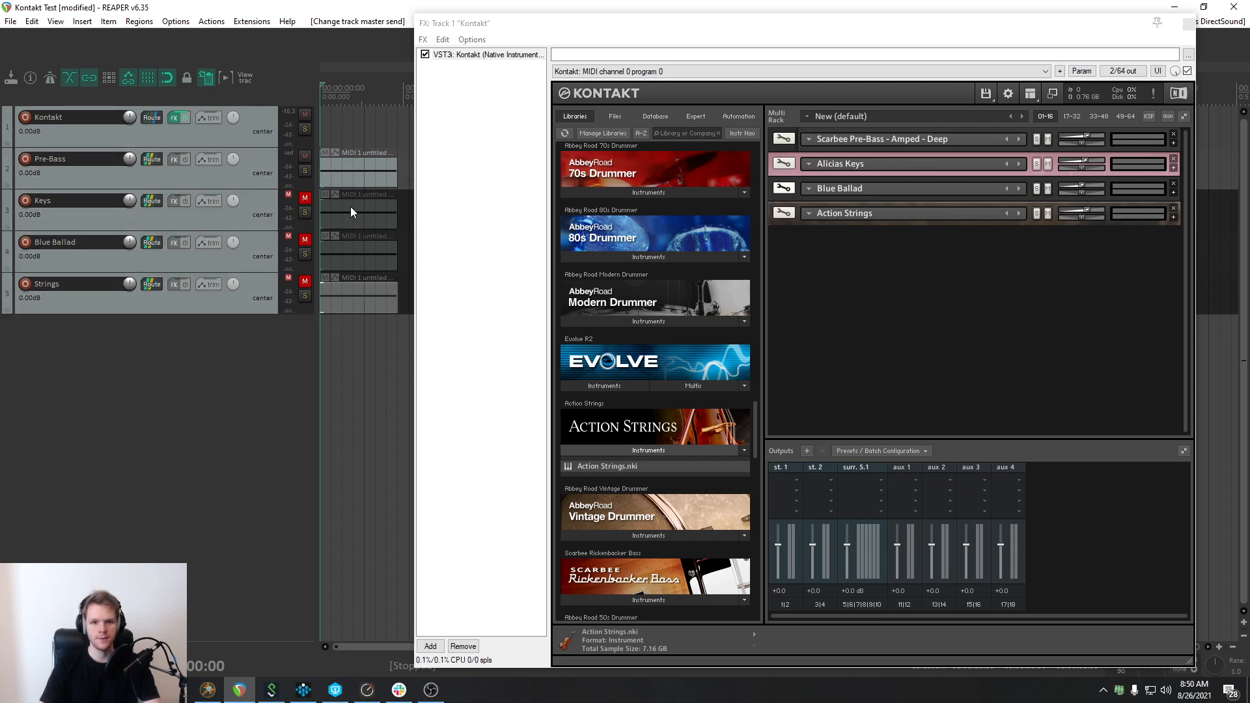
key(space)
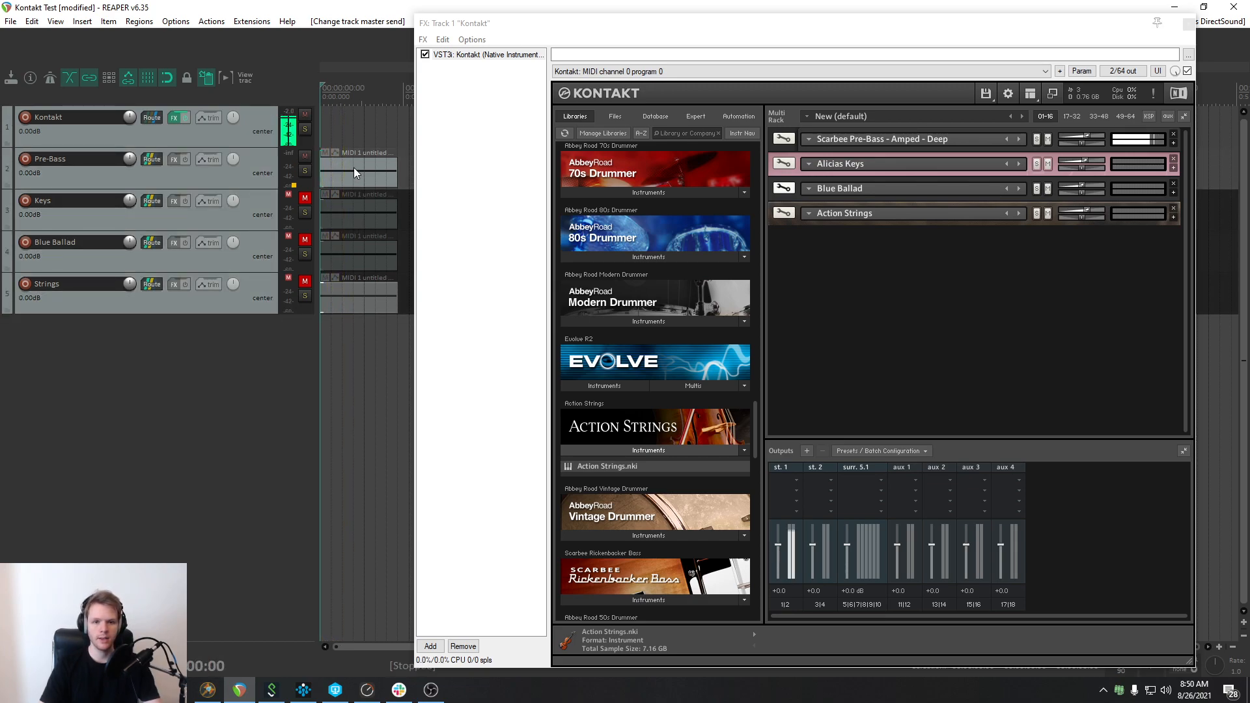
Hide Kontakt's Outputs section and show it again.
click(844, 315)
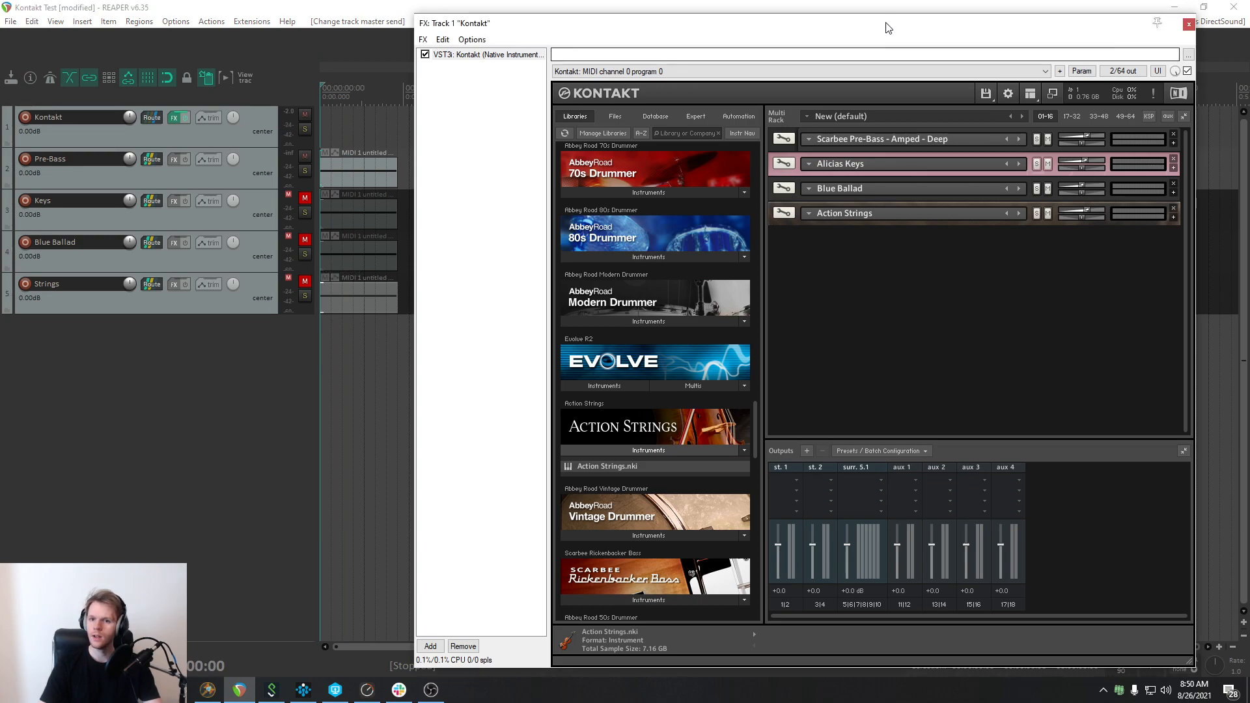
drag(889, 24, 881, 21)
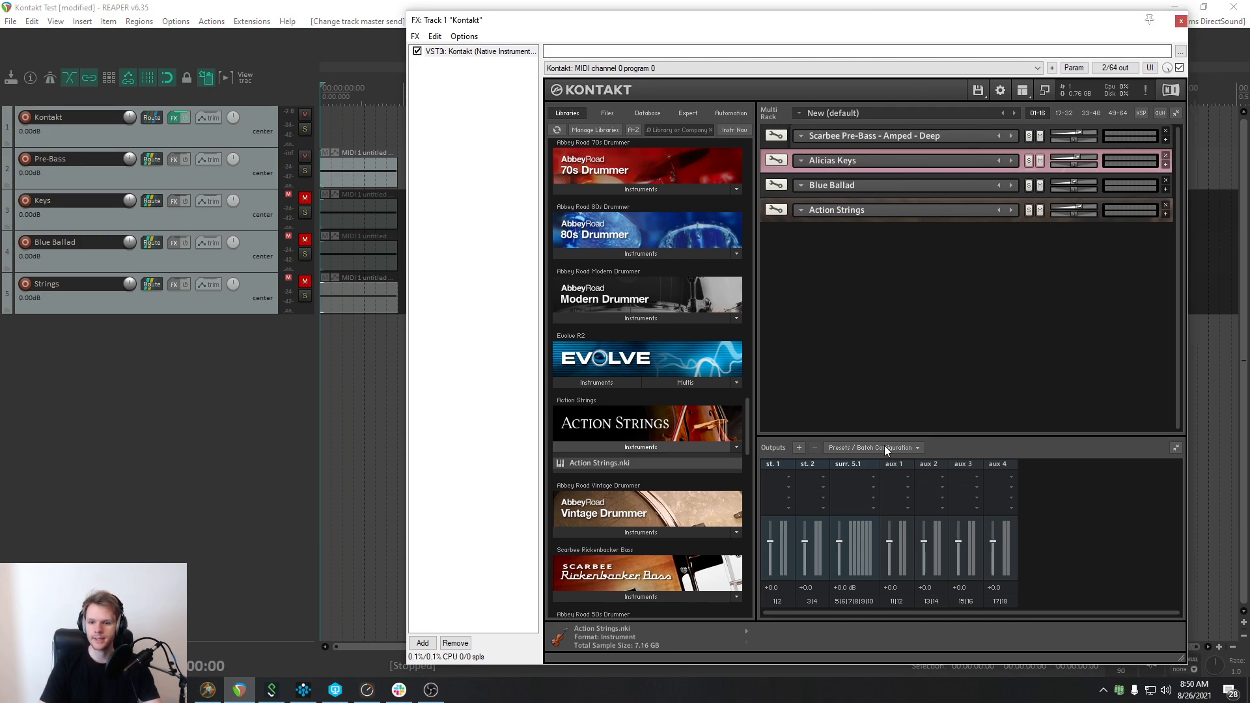
click(1022, 90)
click(1038, 141)
click(1023, 90)
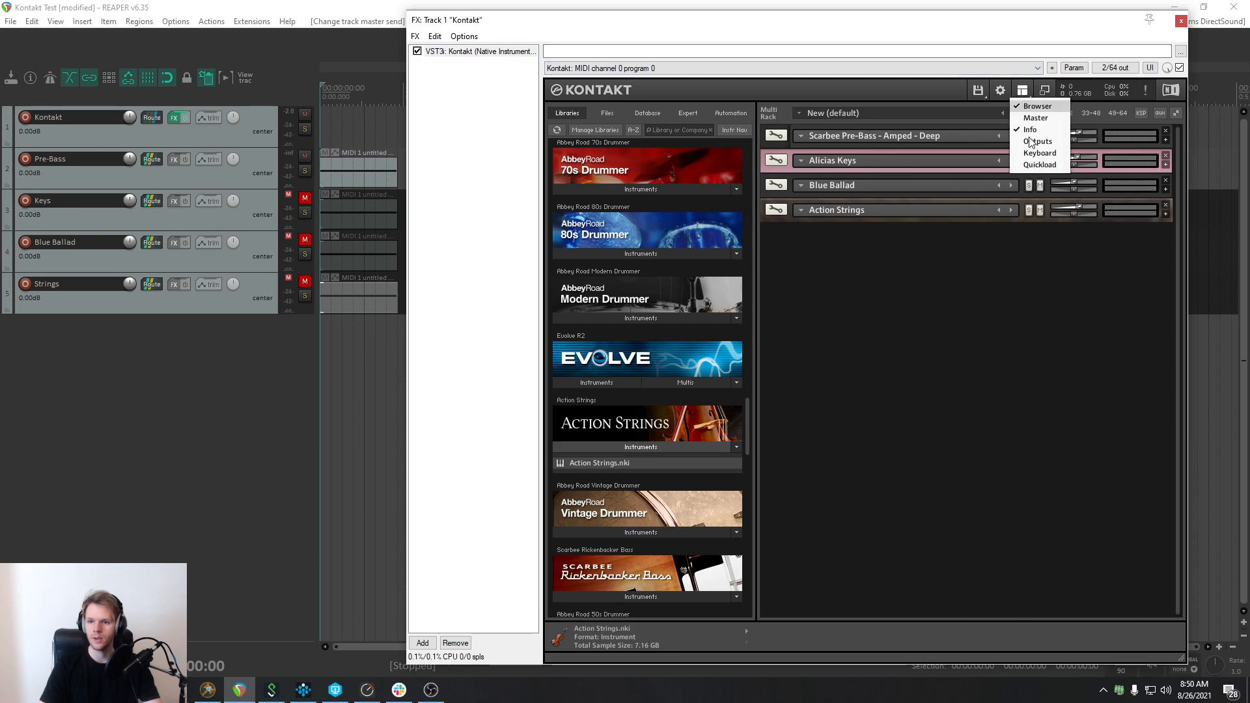
click(1038, 142)
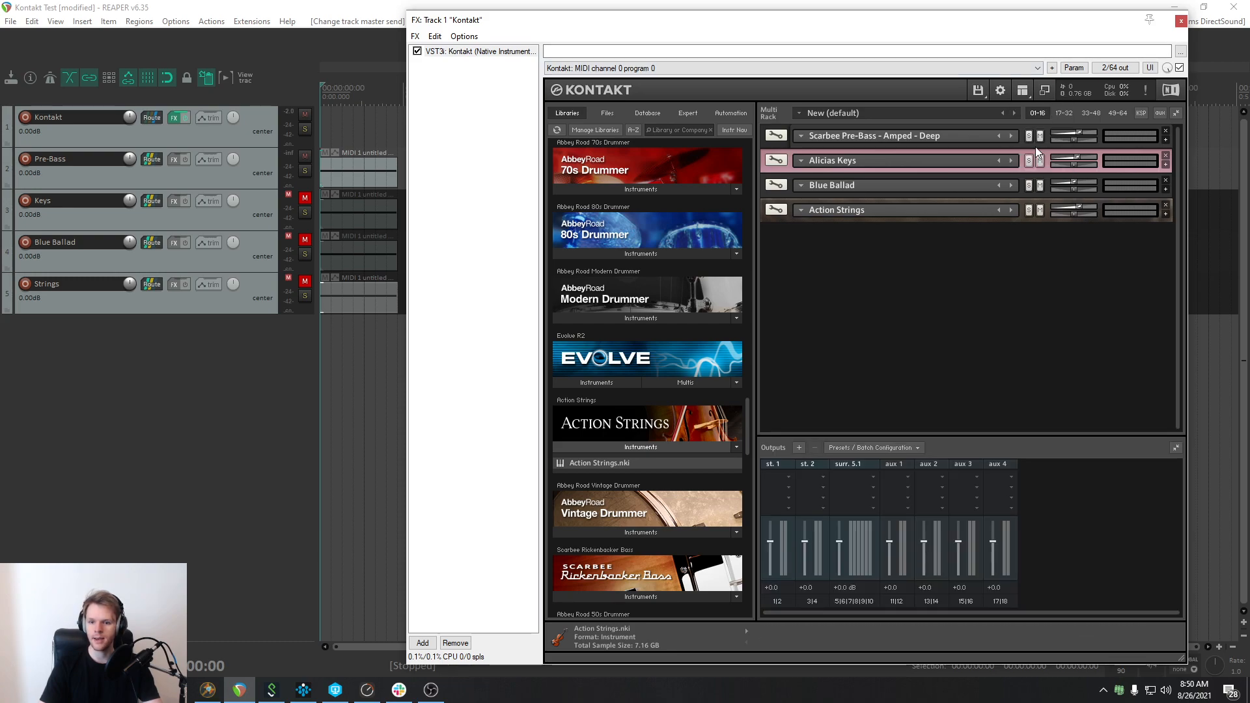
Clear Kontakt's output section and create one individual channel for each loaded instrument with the batch function.
click(873, 449)
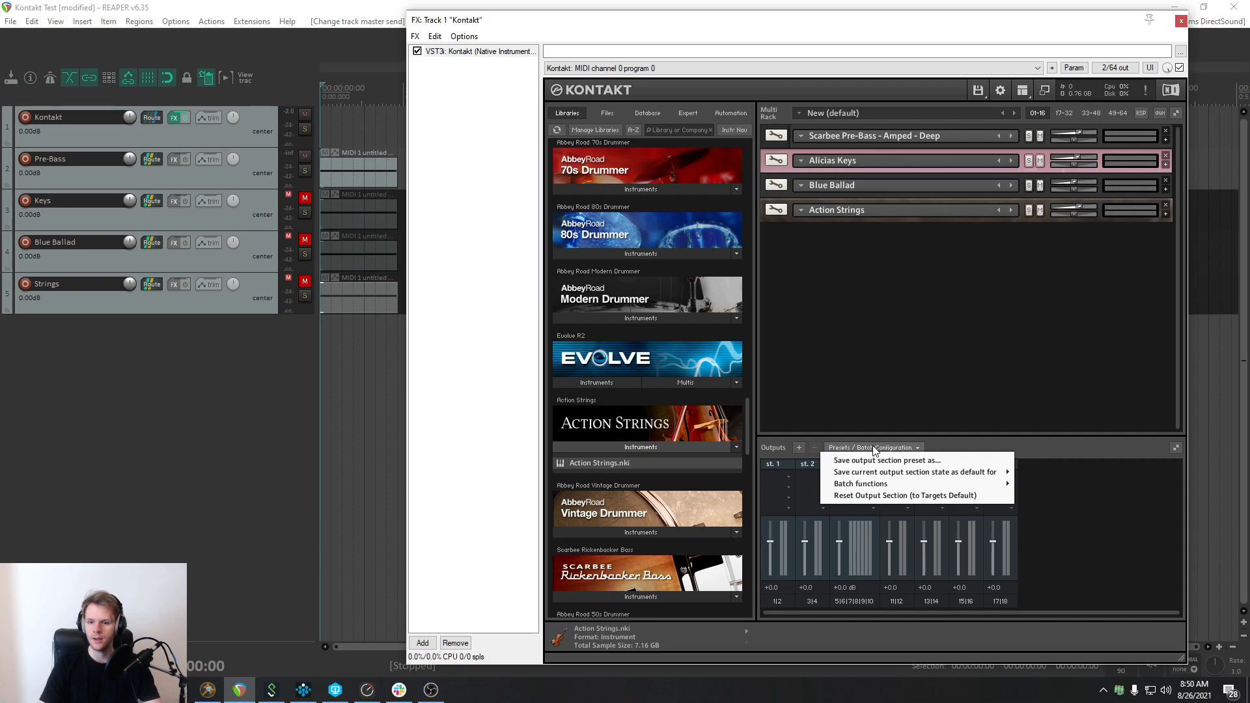
mouse_move(882, 487)
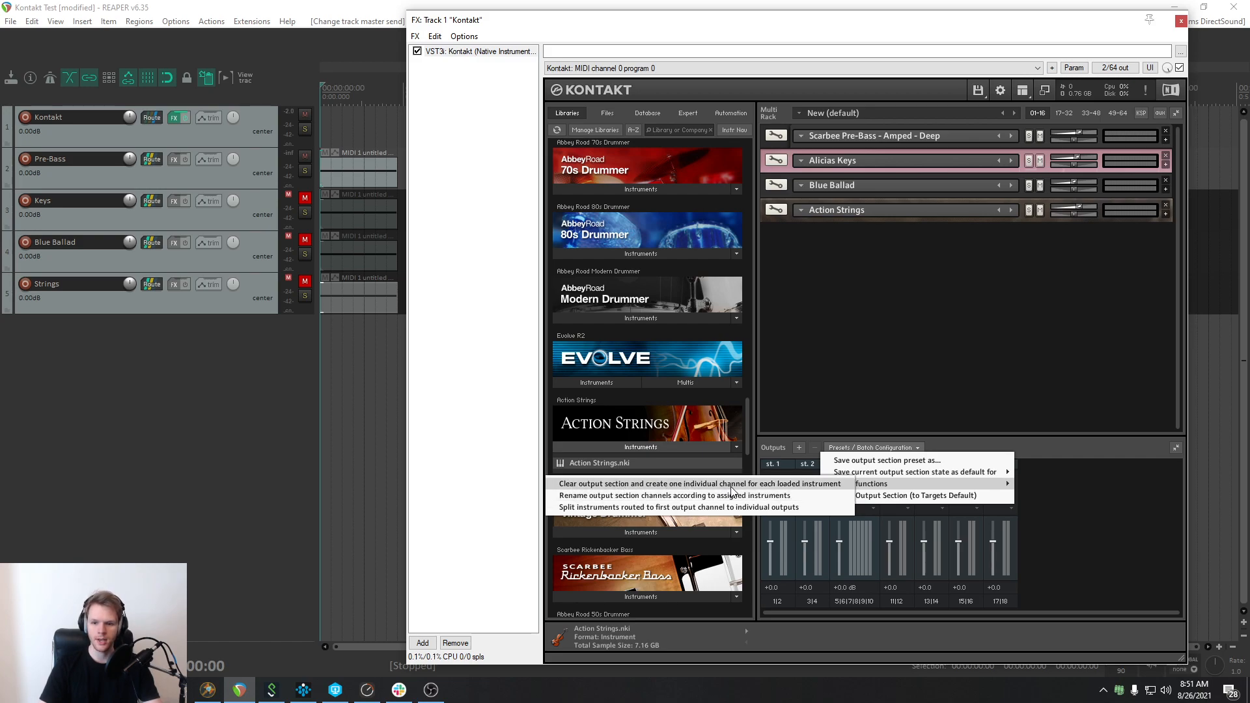
click(774, 484)
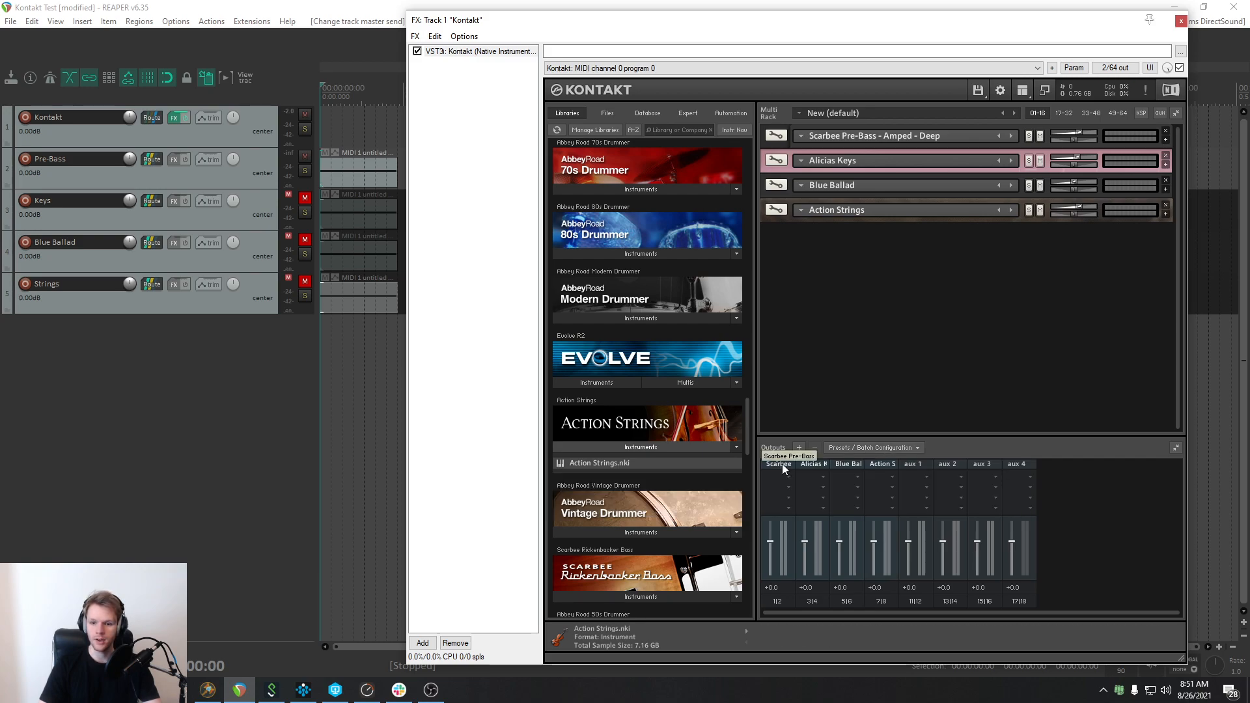
Check the names and physical output assignments of the four instrument channels in the Outputs section.
click(783, 464)
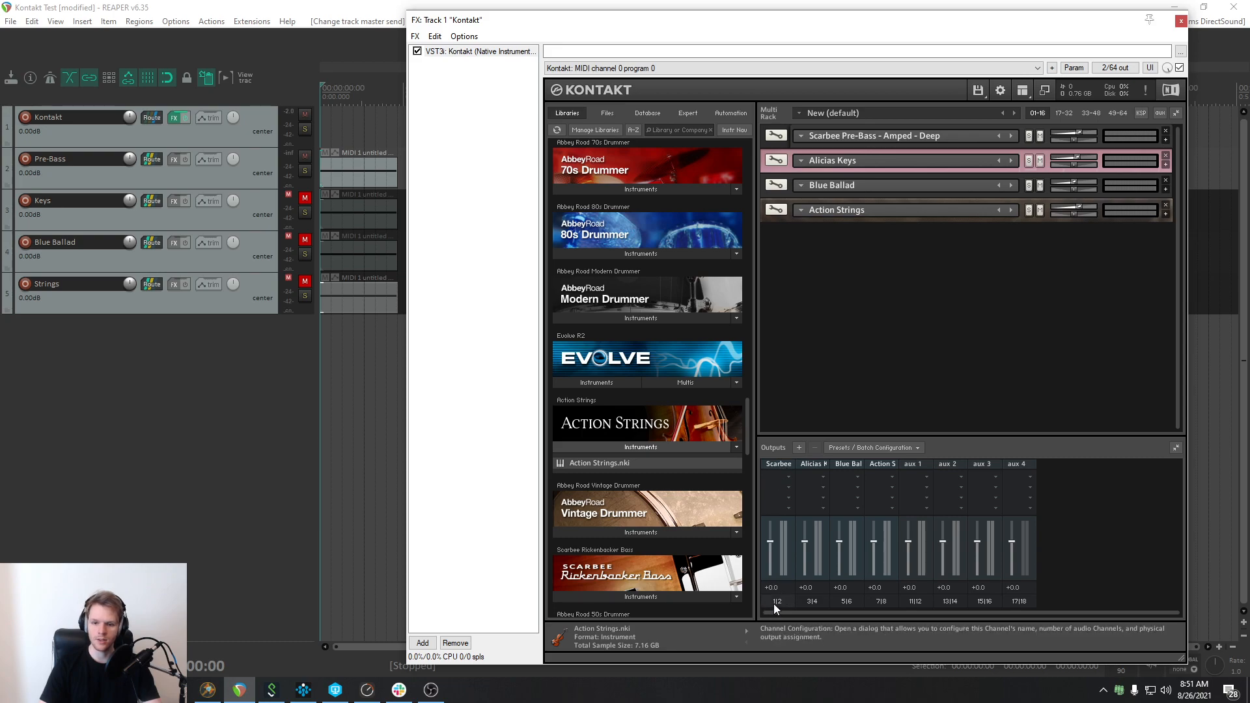
click(816, 464)
click(846, 463)
click(884, 464)
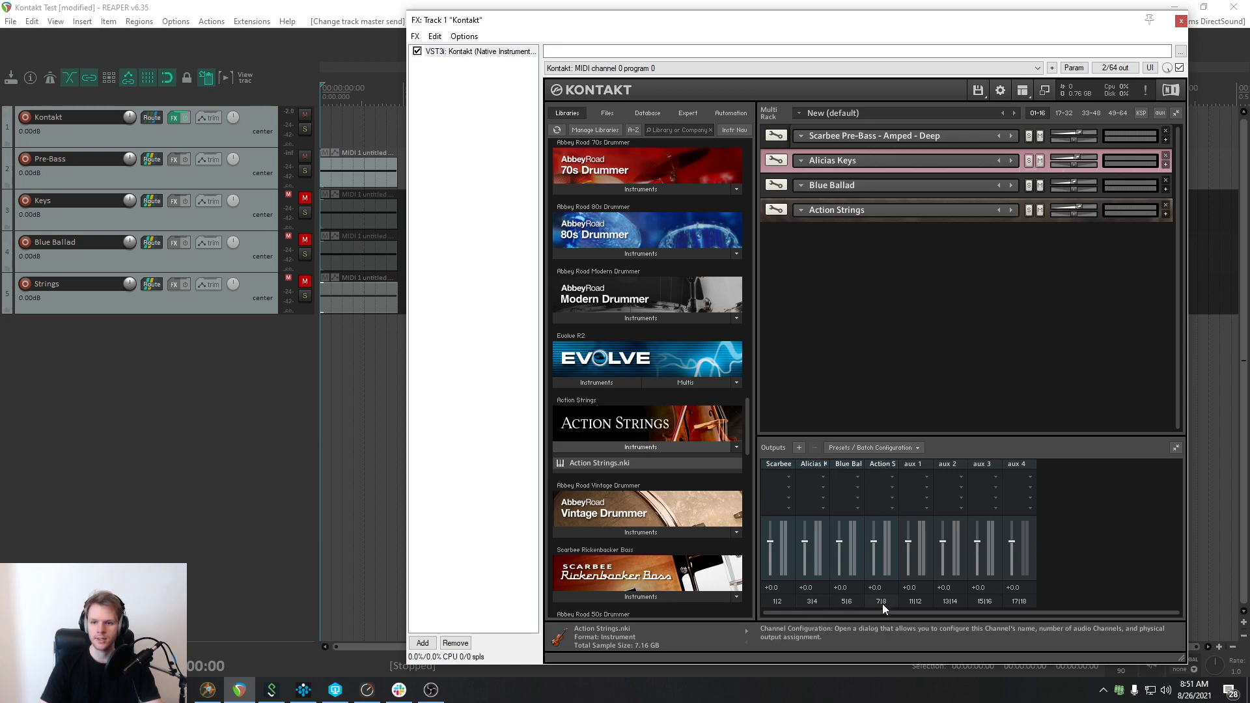
Expand the Action Strings instrument to check its output and MIDI channel assignments, and minimize it again.
click(1167, 213)
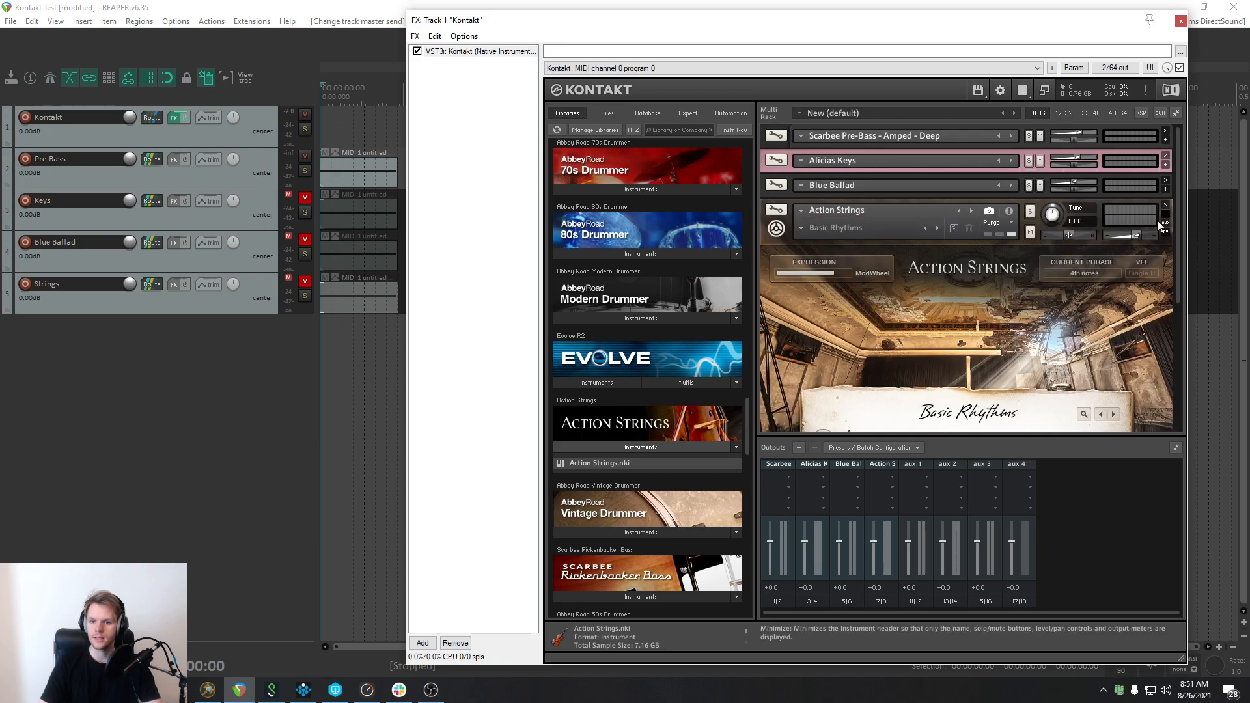
click(1008, 212)
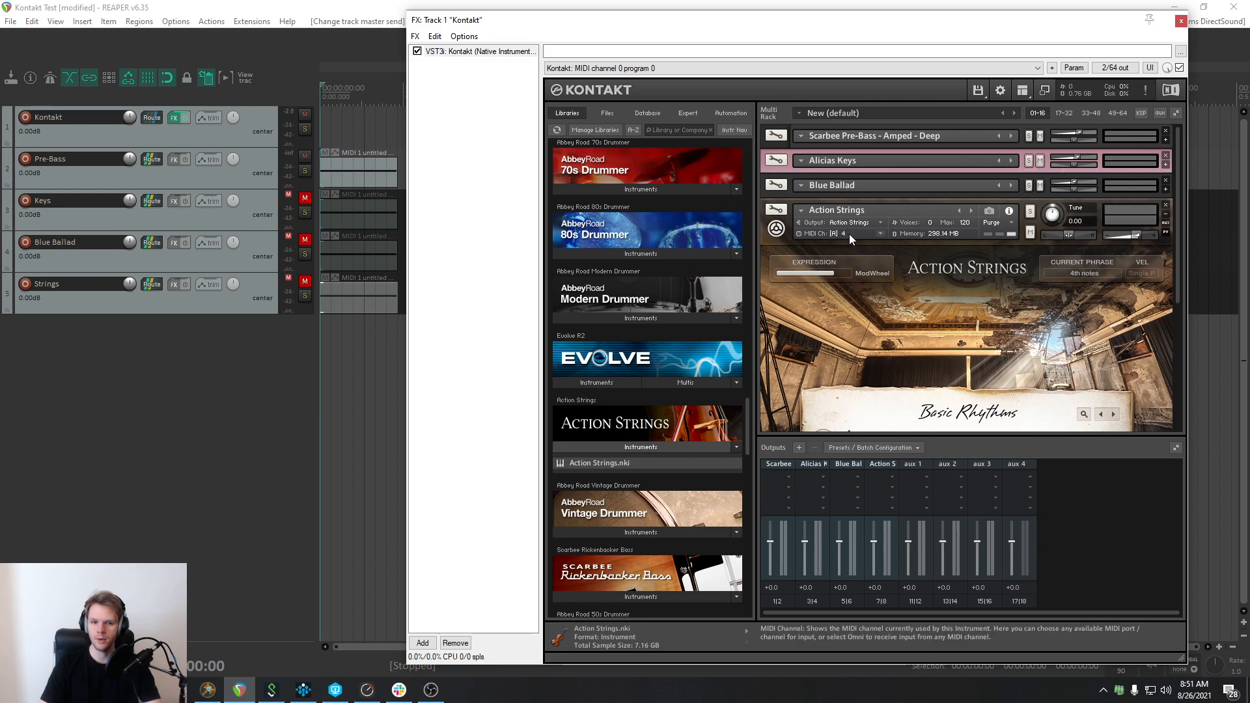
click(104, 306)
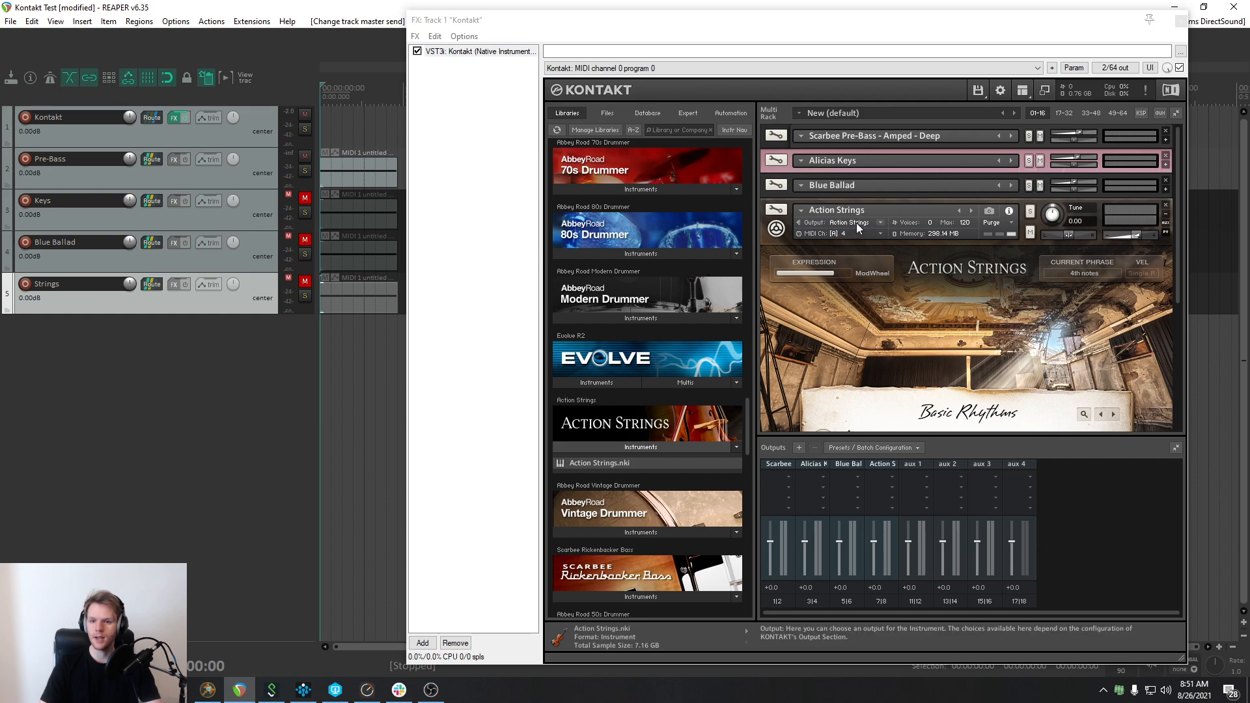
click(1166, 214)
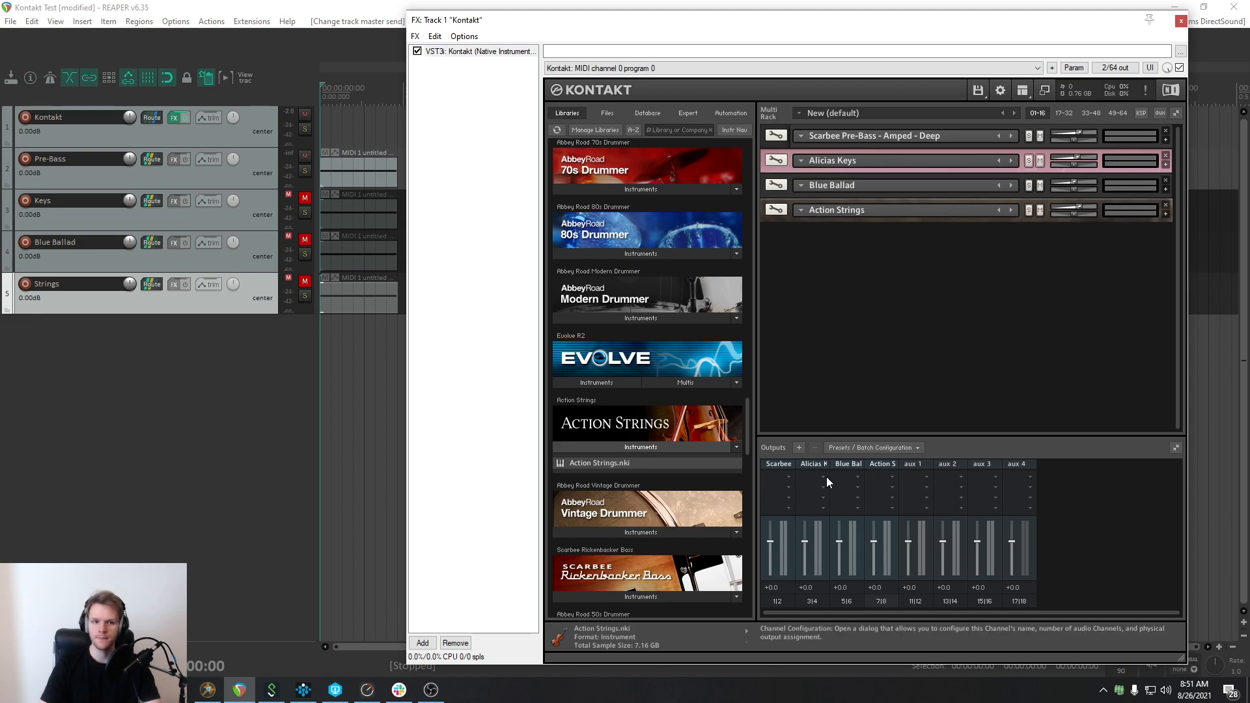
Create audio sends from the Kontakt track to Pre-Bass on channels 1/2 and to Keys from new stereo source channels 3/4.
drag(147, 121, 149, 164)
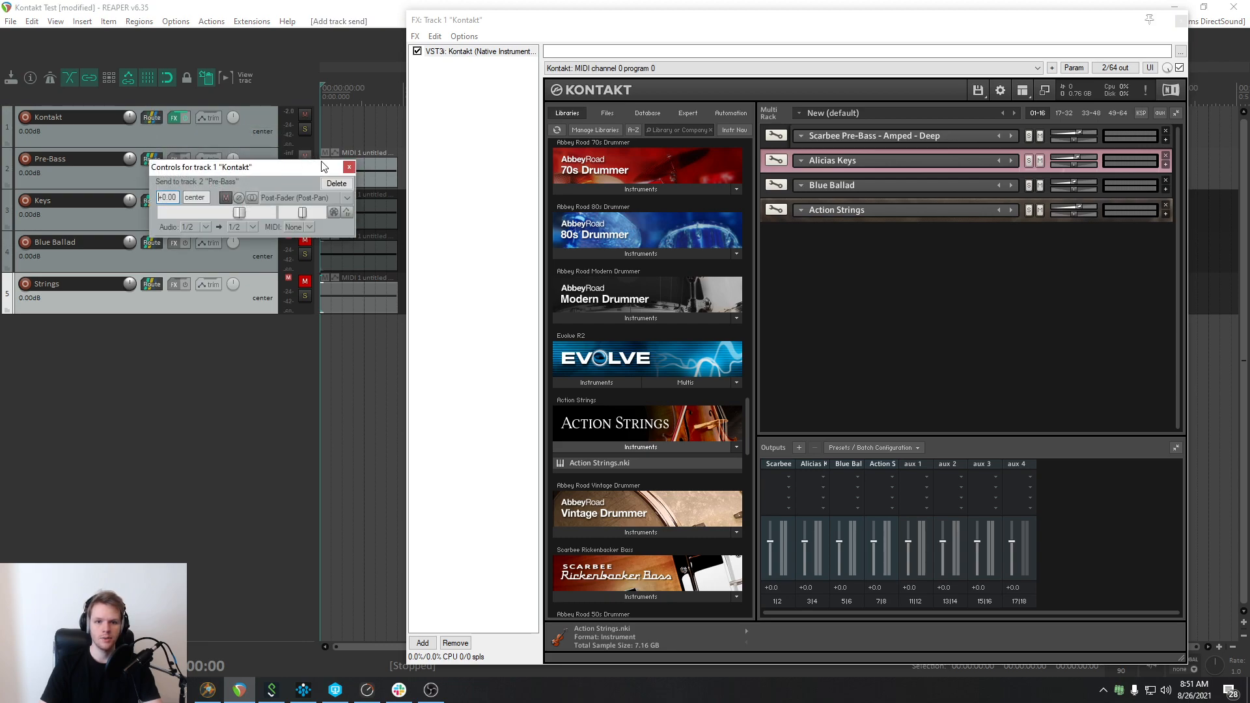
click(349, 168)
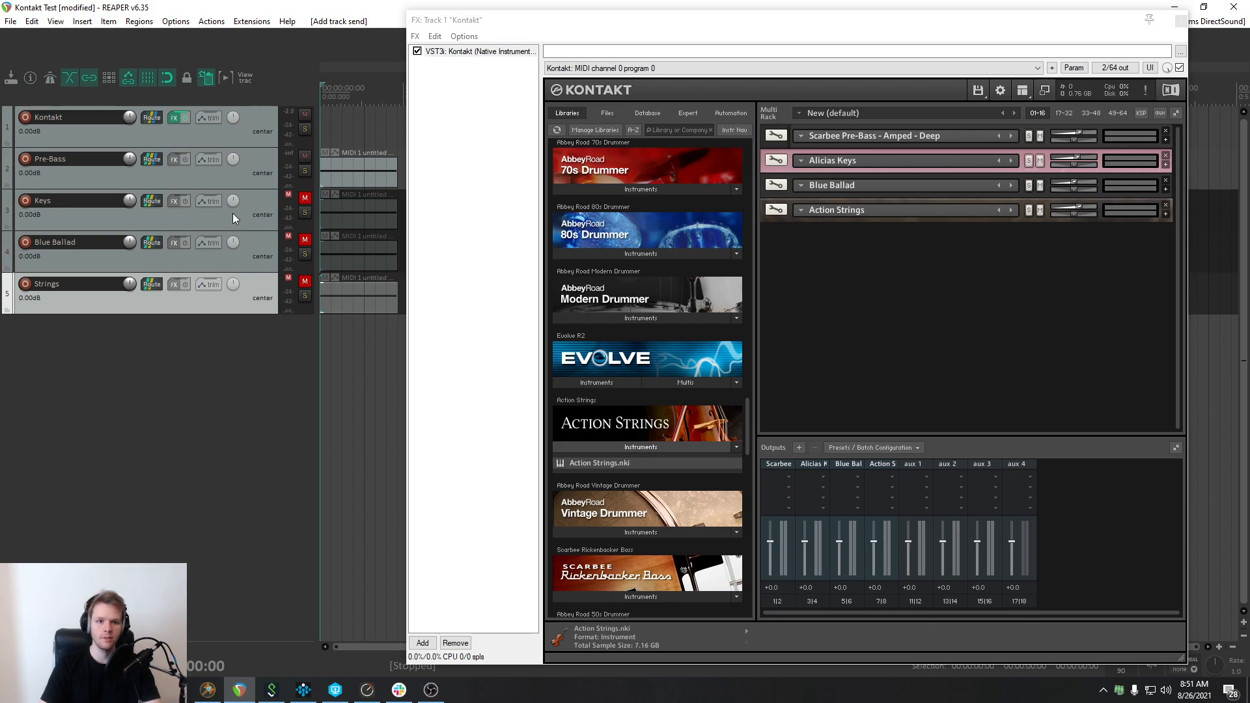
drag(156, 197, 156, 197)
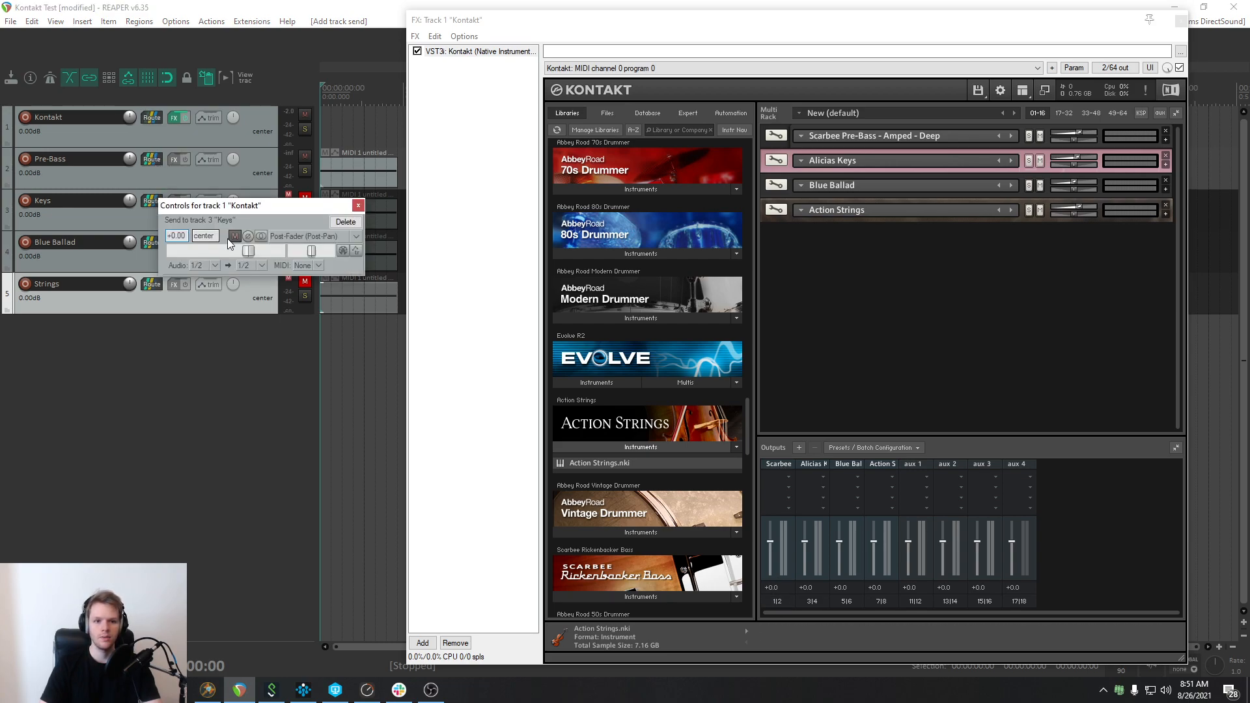
click(215, 265)
mouse_move(280, 323)
mouse_move(402, 337)
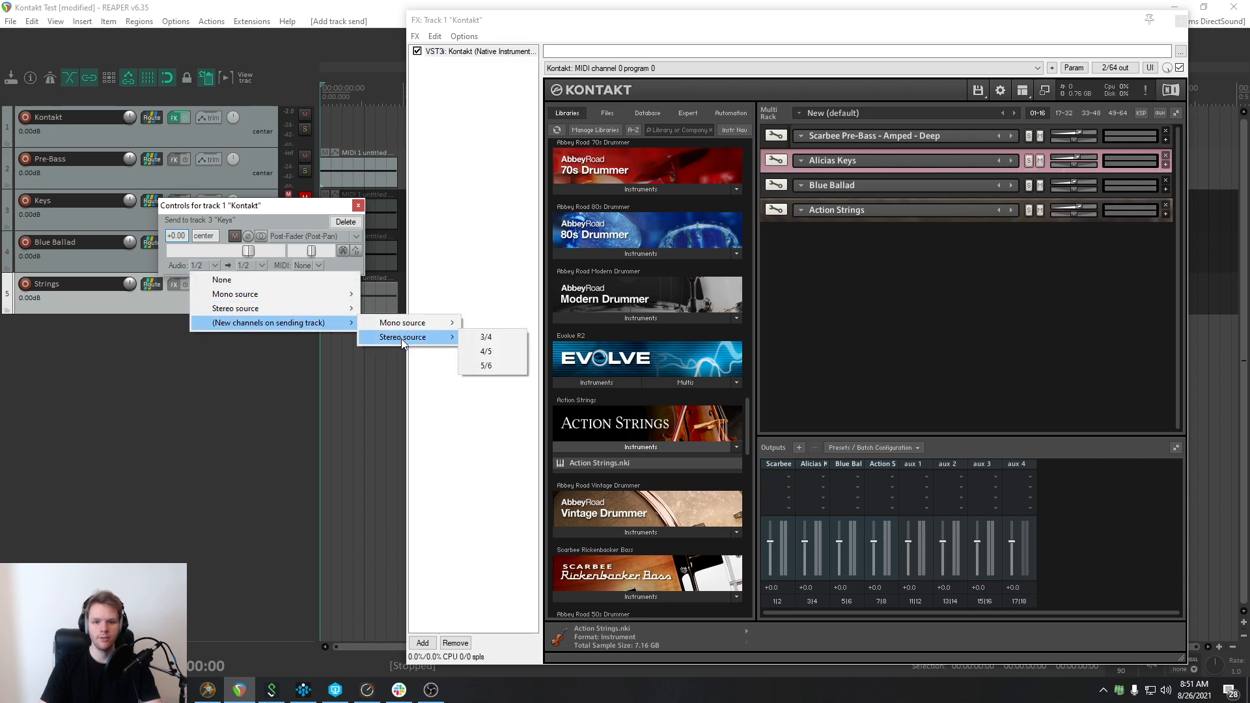
click(496, 338)
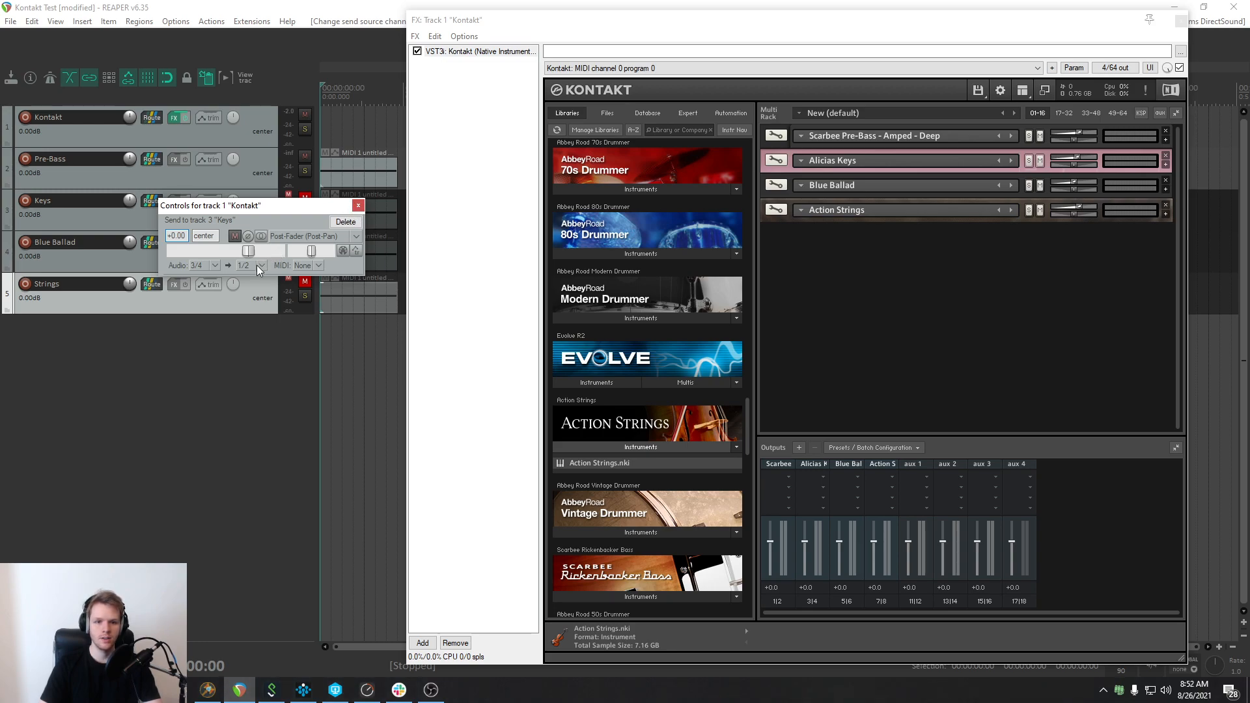
click(358, 206)
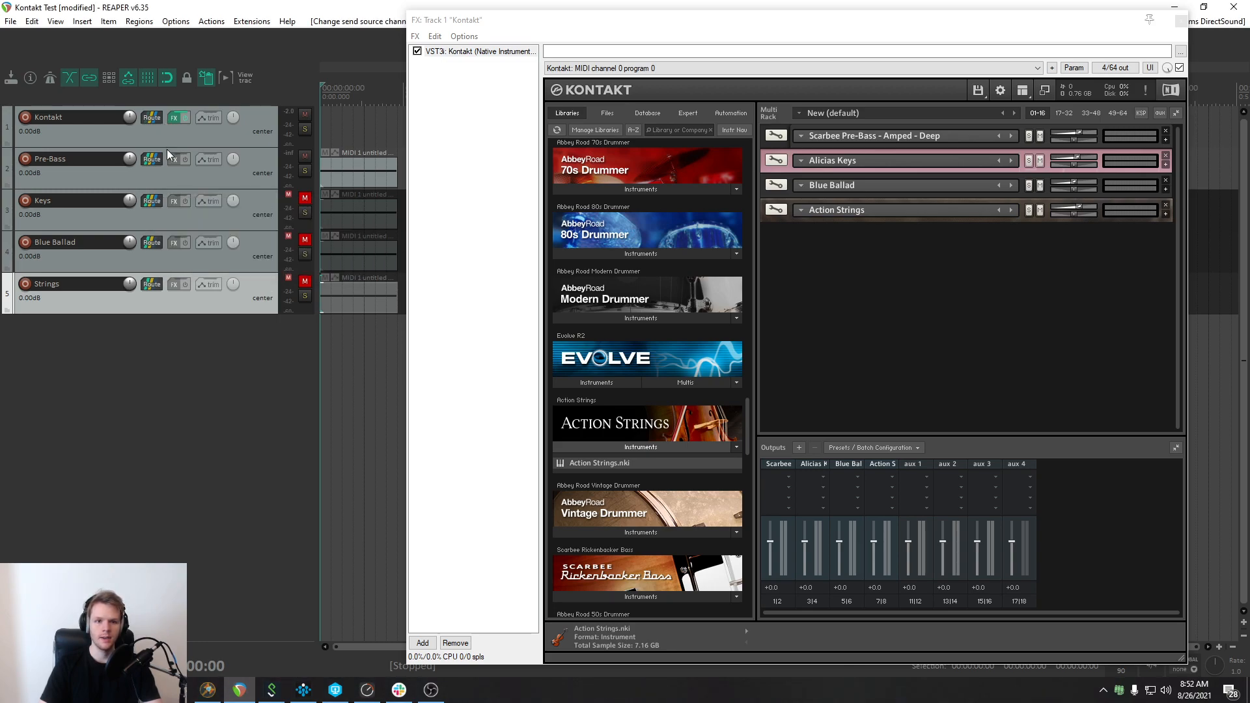
click(97, 226)
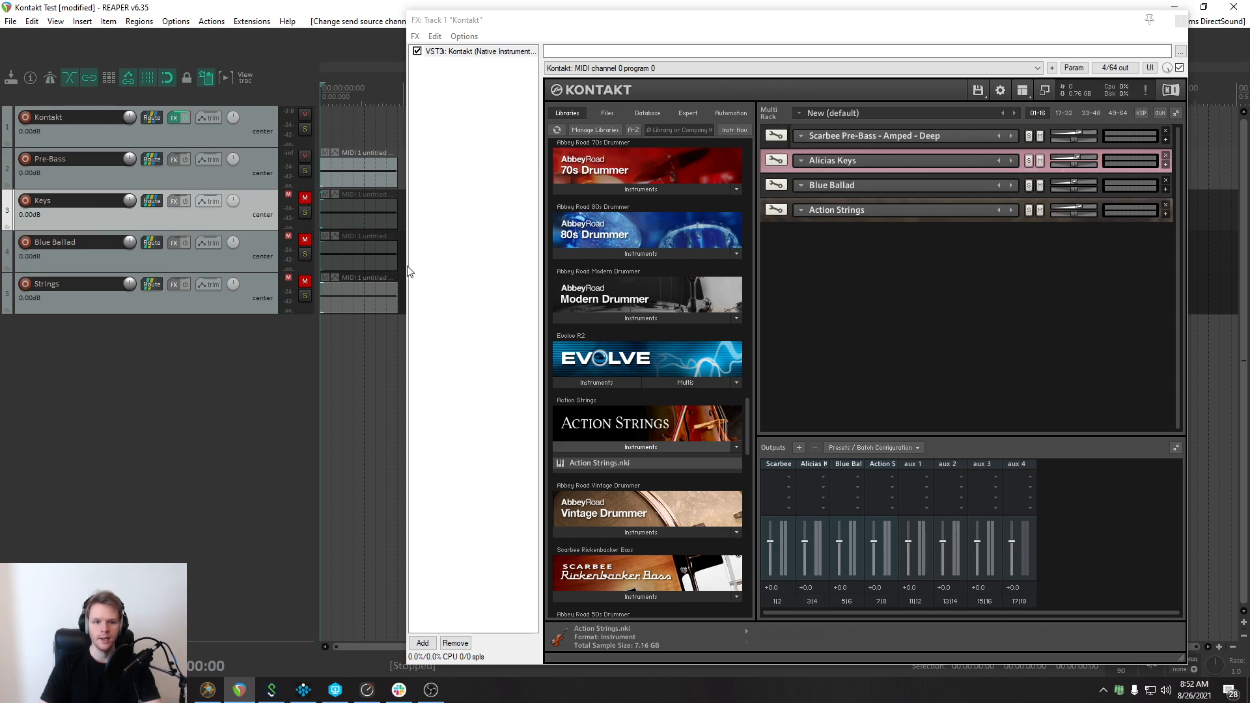
Create an audio send from the Kontakt track to Blue Ballad with new stereo source channels 5/6.
drag(158, 253, 147, 247)
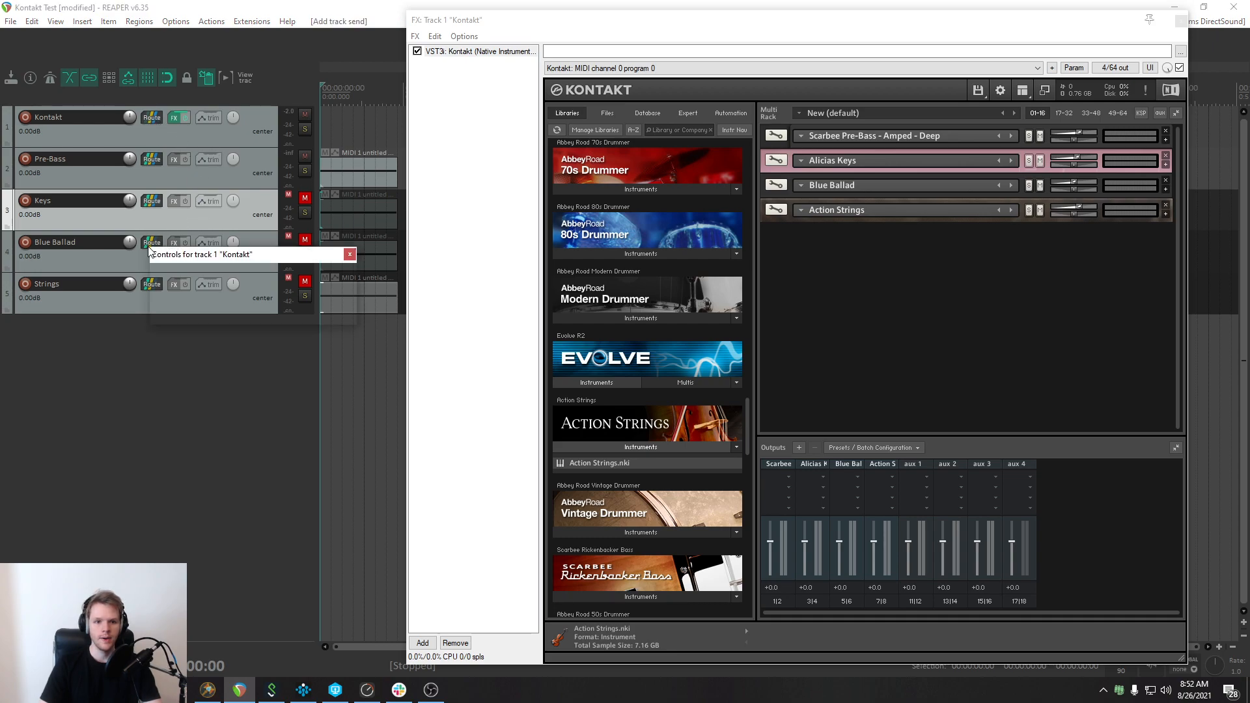
click(207, 314)
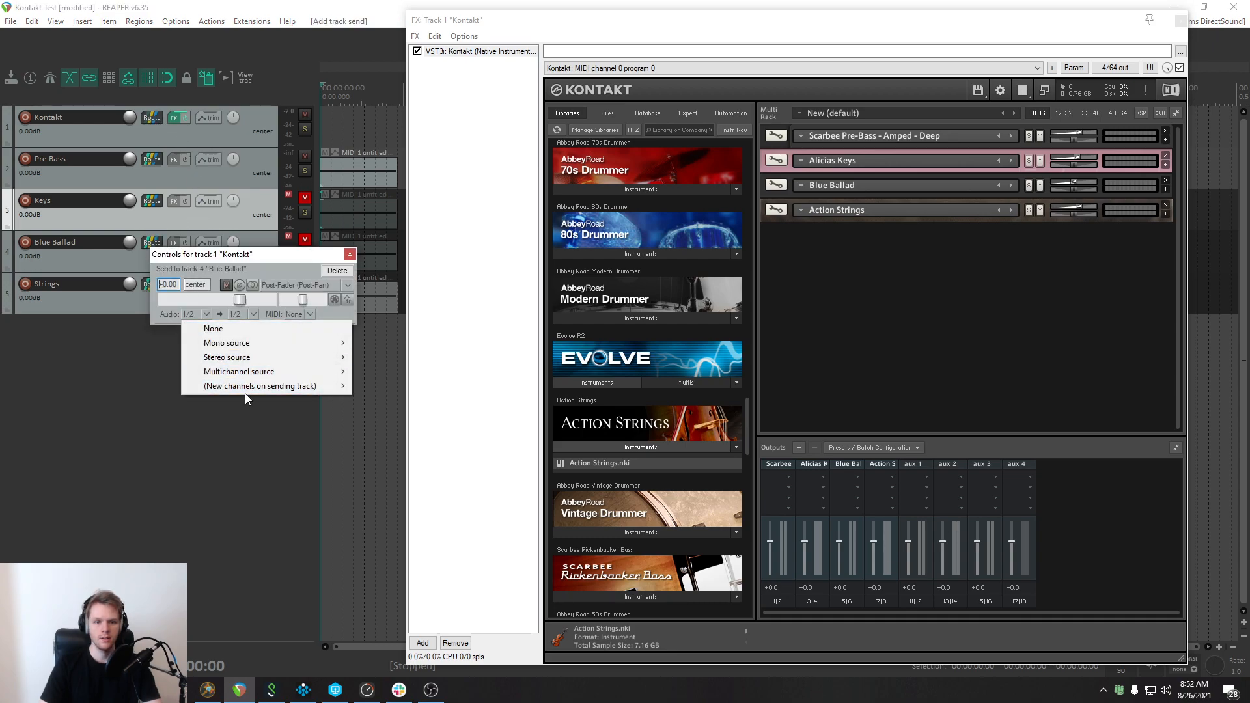
mouse_move(245, 388)
mouse_move(417, 402)
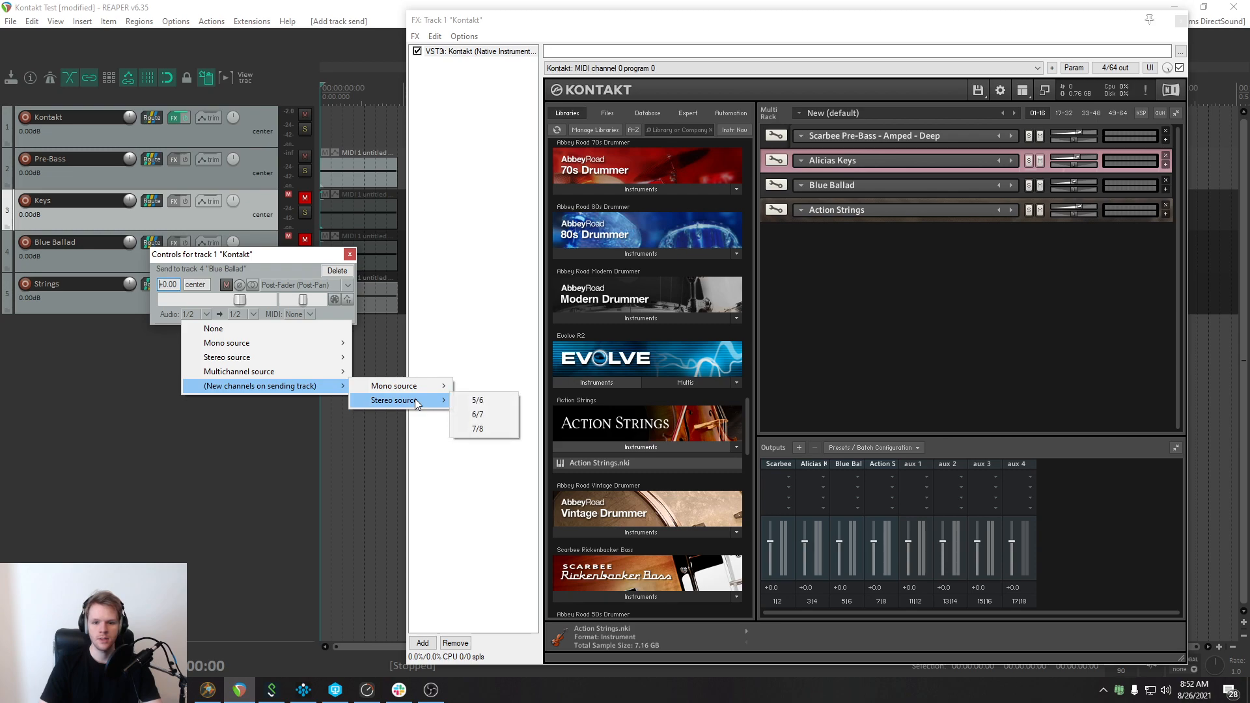
click(477, 400)
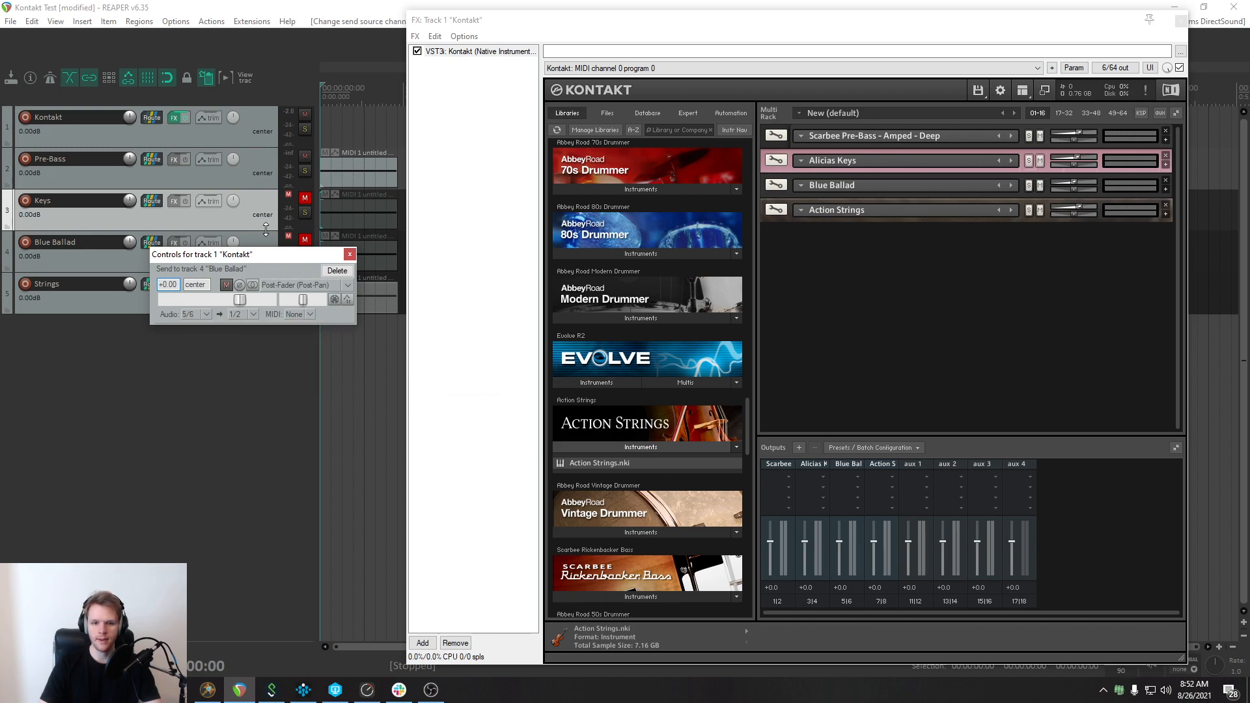
click(350, 254)
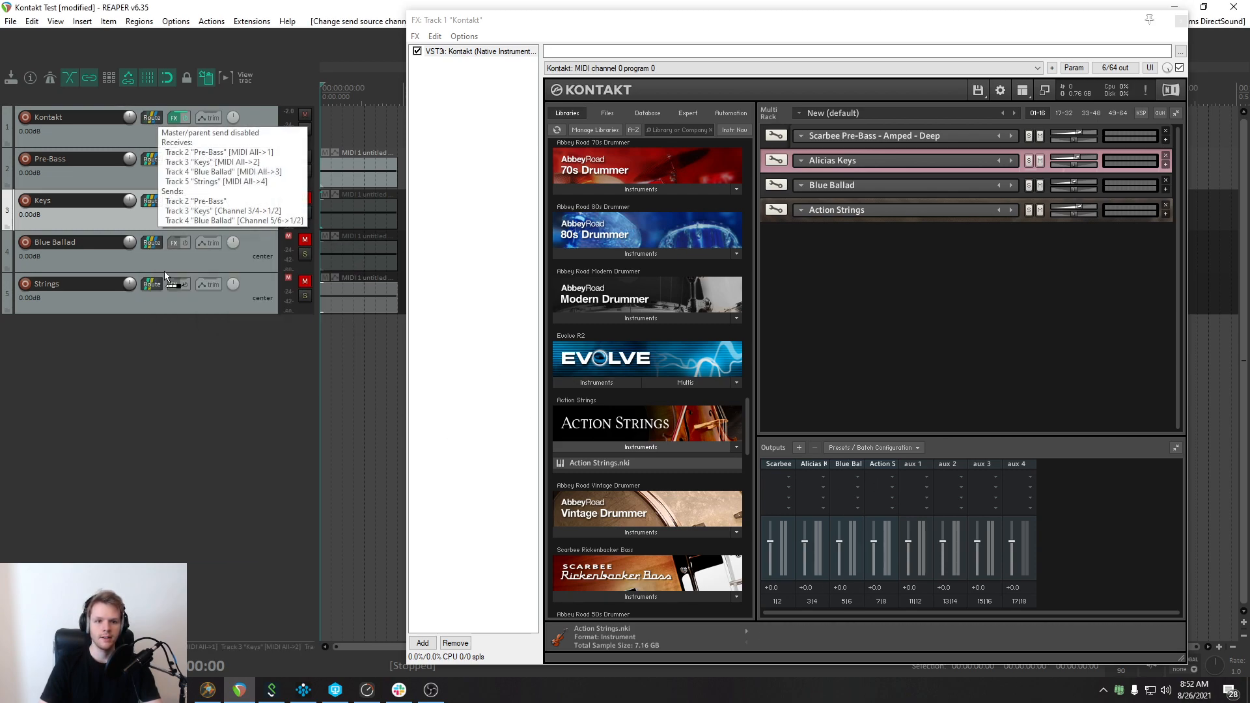
Create an audio send from the Kontakt track to Strings with new stereo source channels 7/8, and save the project.
drag(151, 290, 152, 290)
click(208, 353)
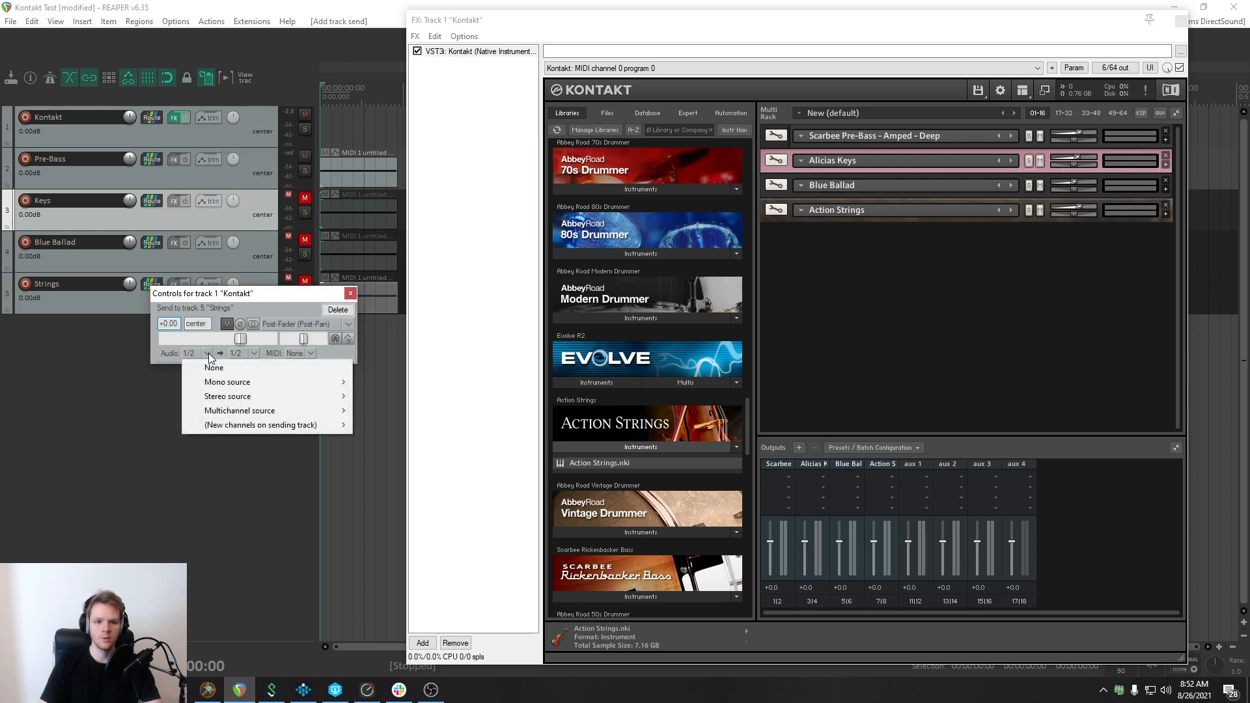
mouse_move(281, 426)
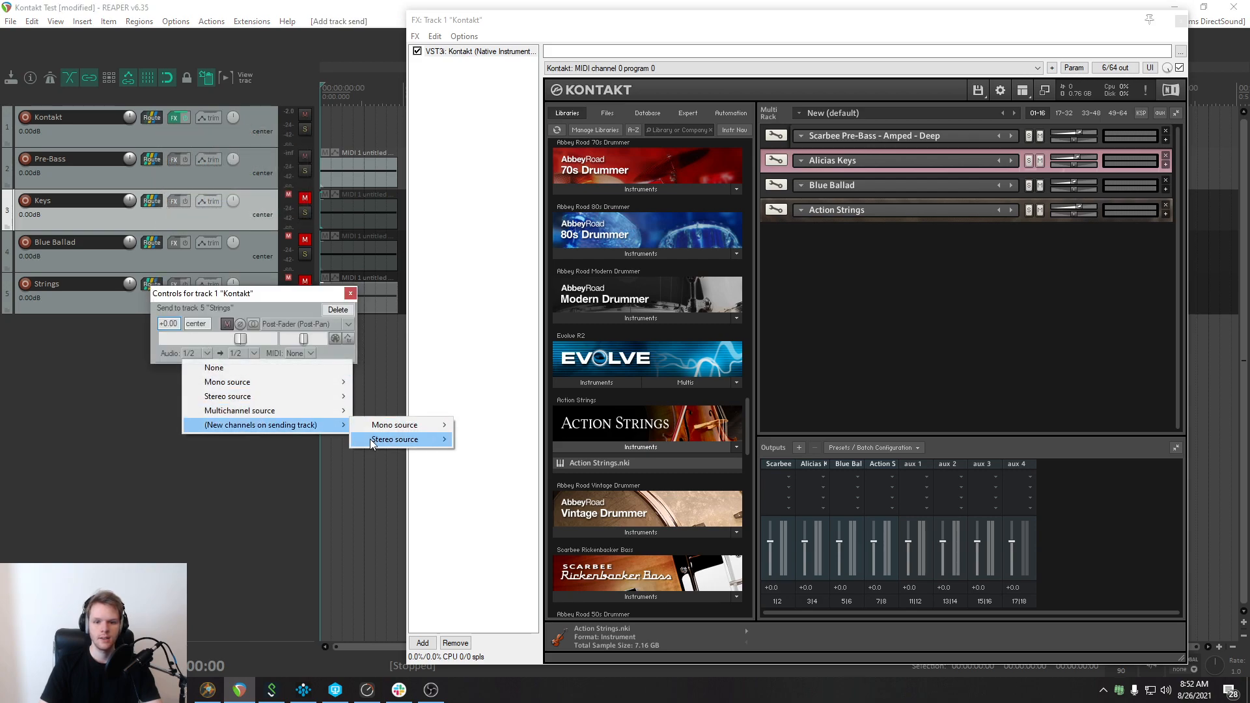
mouse_move(374, 440)
click(479, 440)
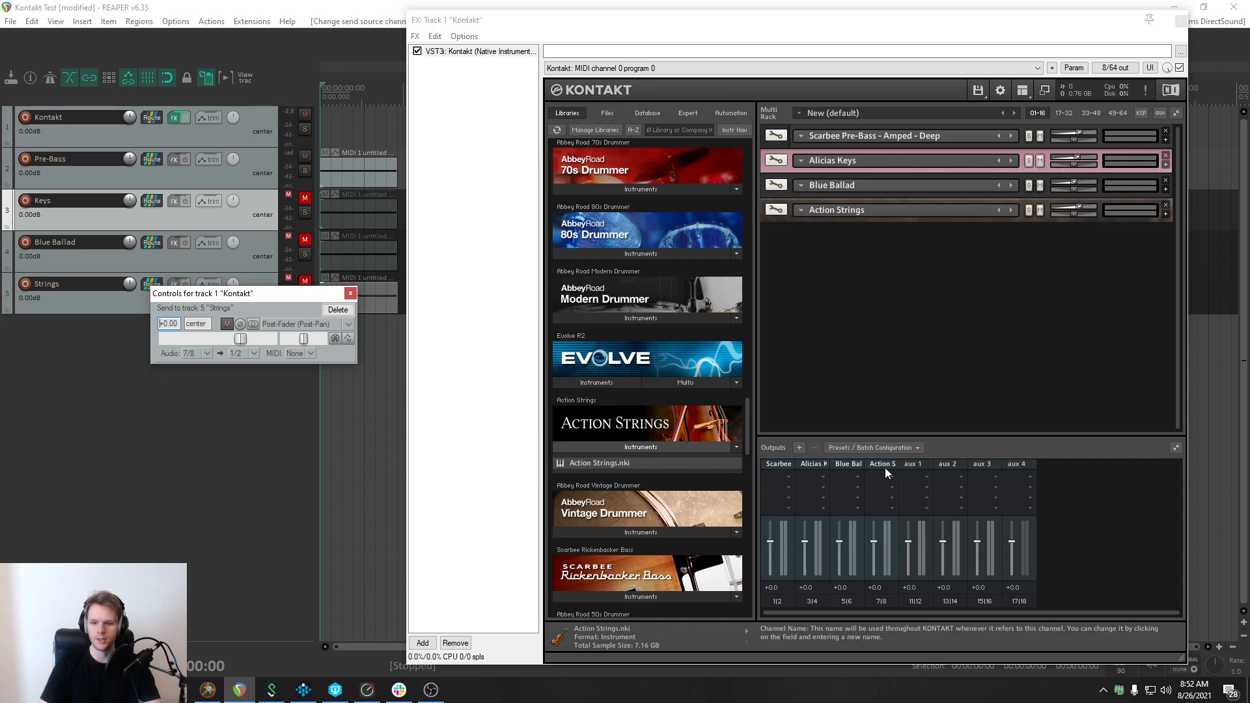
click(350, 294)
key(ctrl+s)
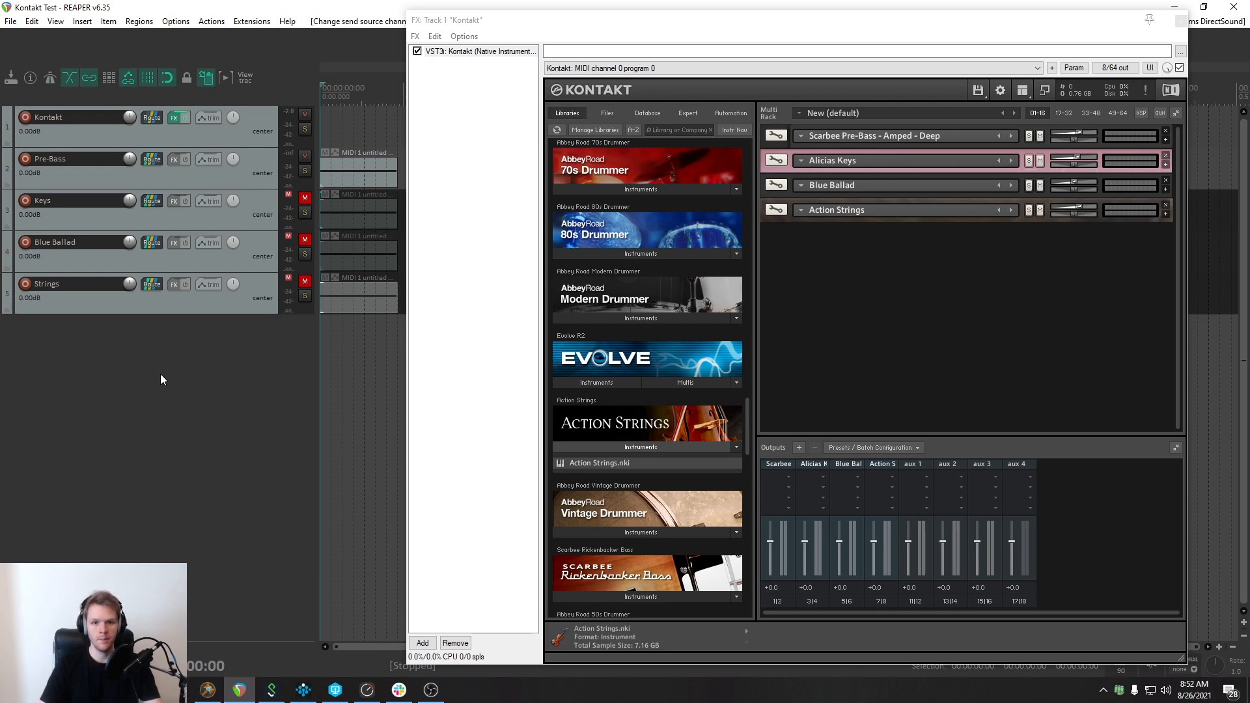
Play the project briefly to check the Pre-Bass track's audio output, and stop playback.
key(space)
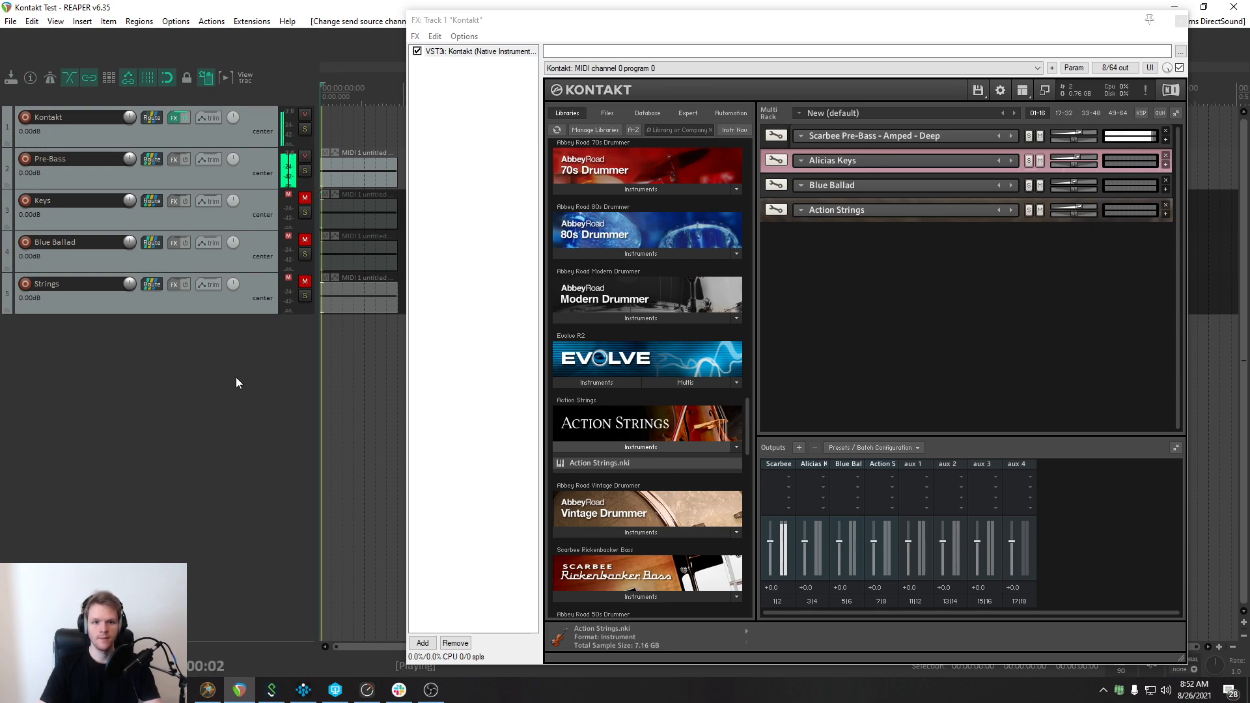
key(space)
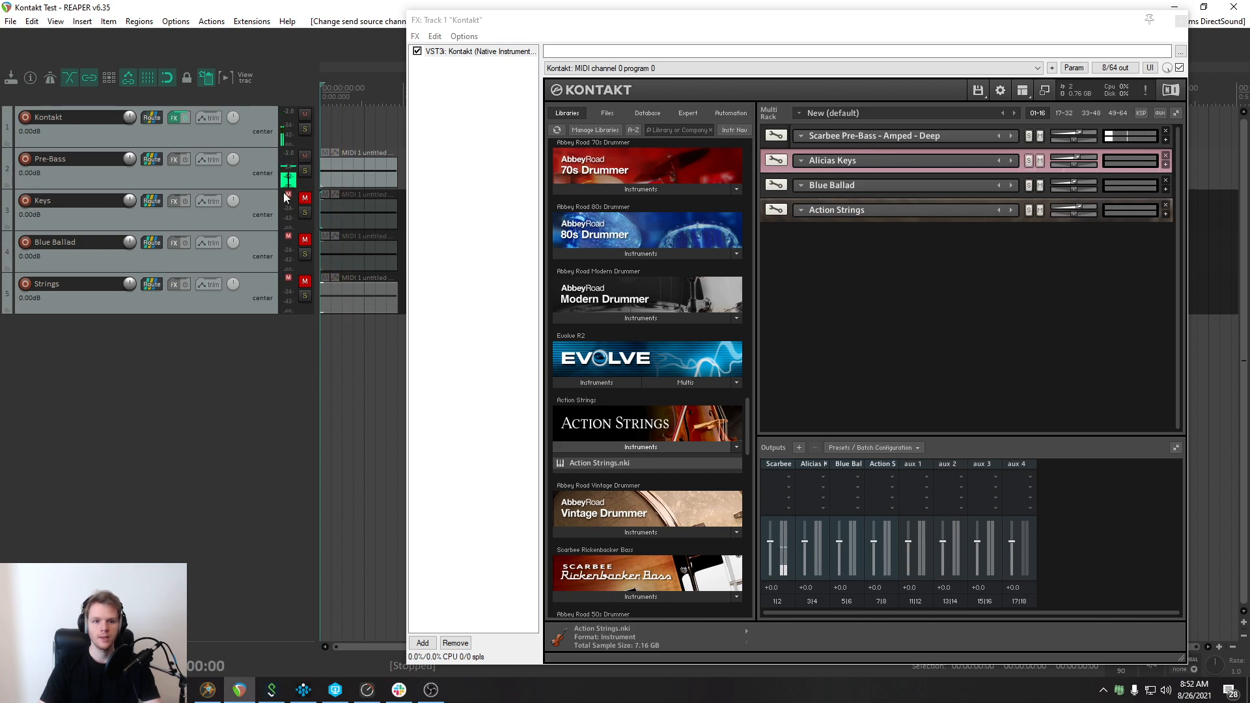
click(263, 174)
Mute Pre-Bass, unmute Keys and play the project to check the audio output on the Keys track.
click(306, 157)
click(305, 198)
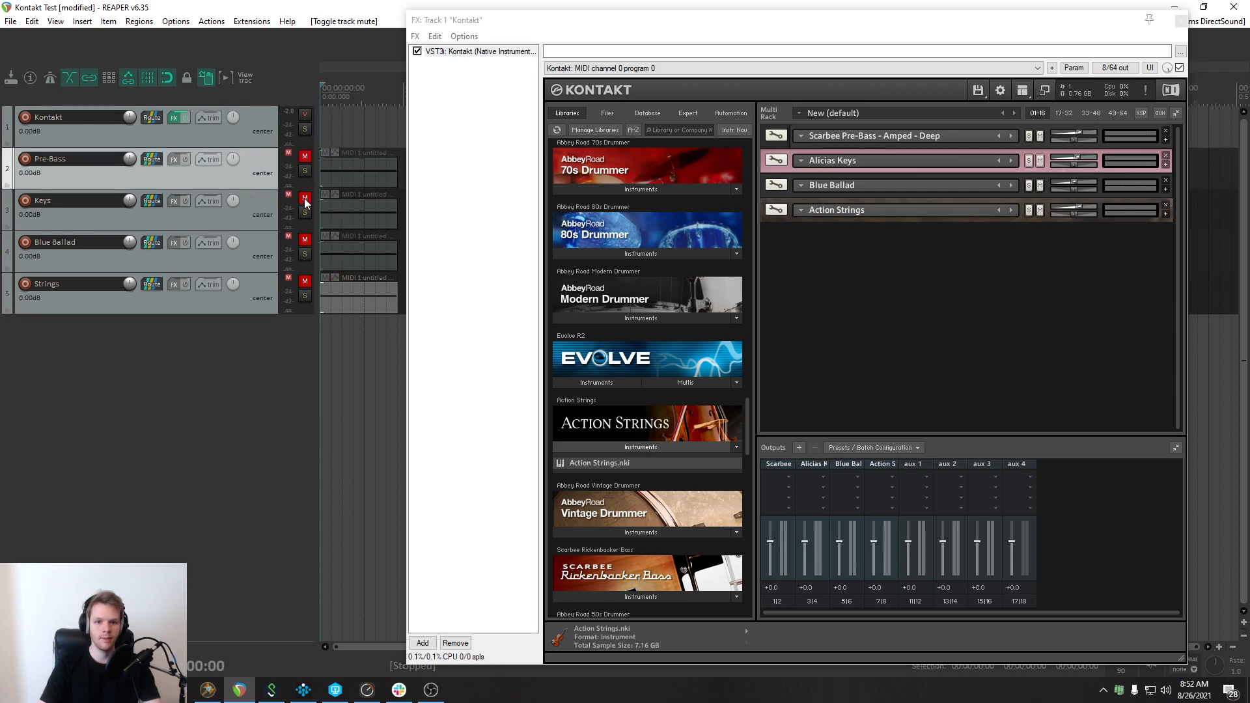
click(250, 217)
key(space)
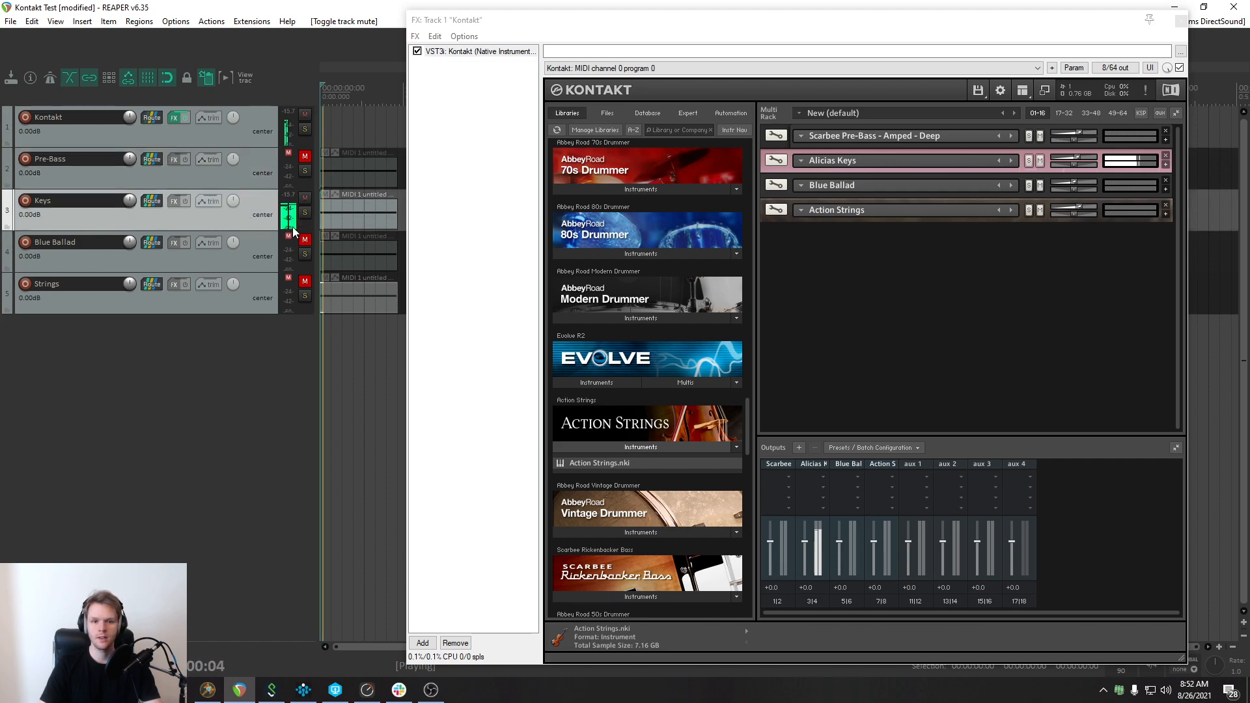
Mute Keys and audition Blue Ballad and Strings one at a time by switching their track mutes during playback.
click(305, 198)
click(304, 239)
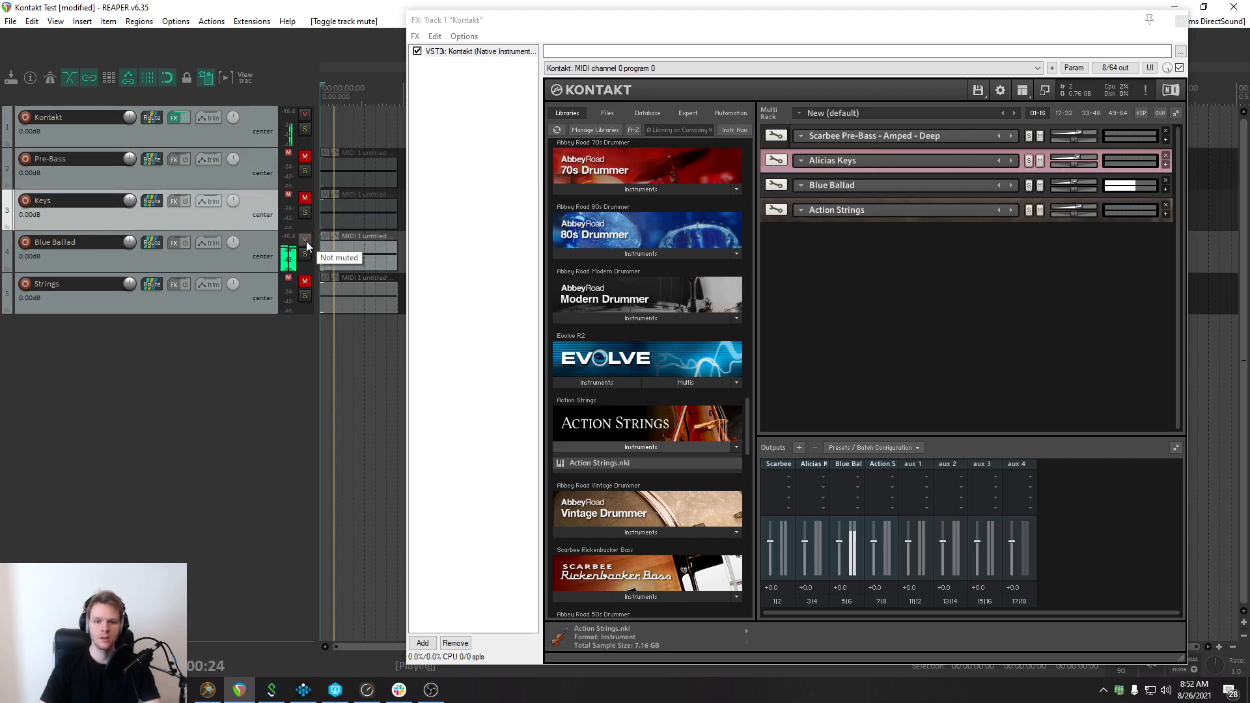
click(305, 241)
click(306, 280)
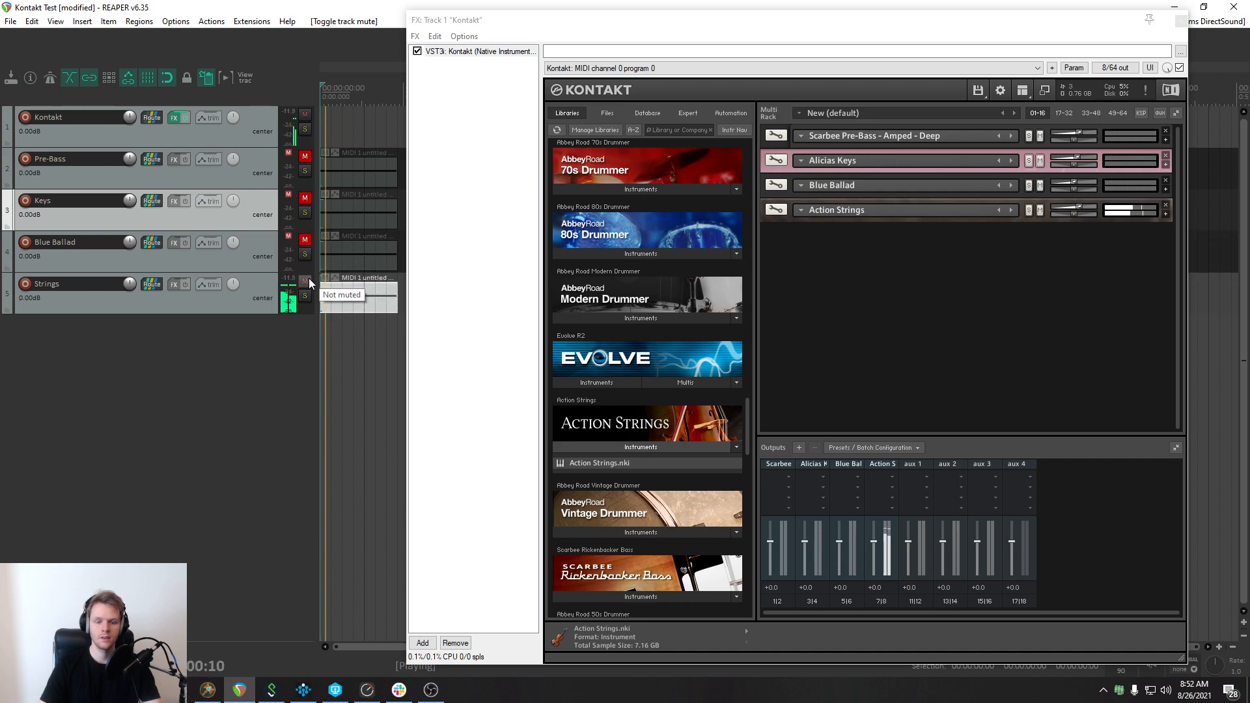
key(space)
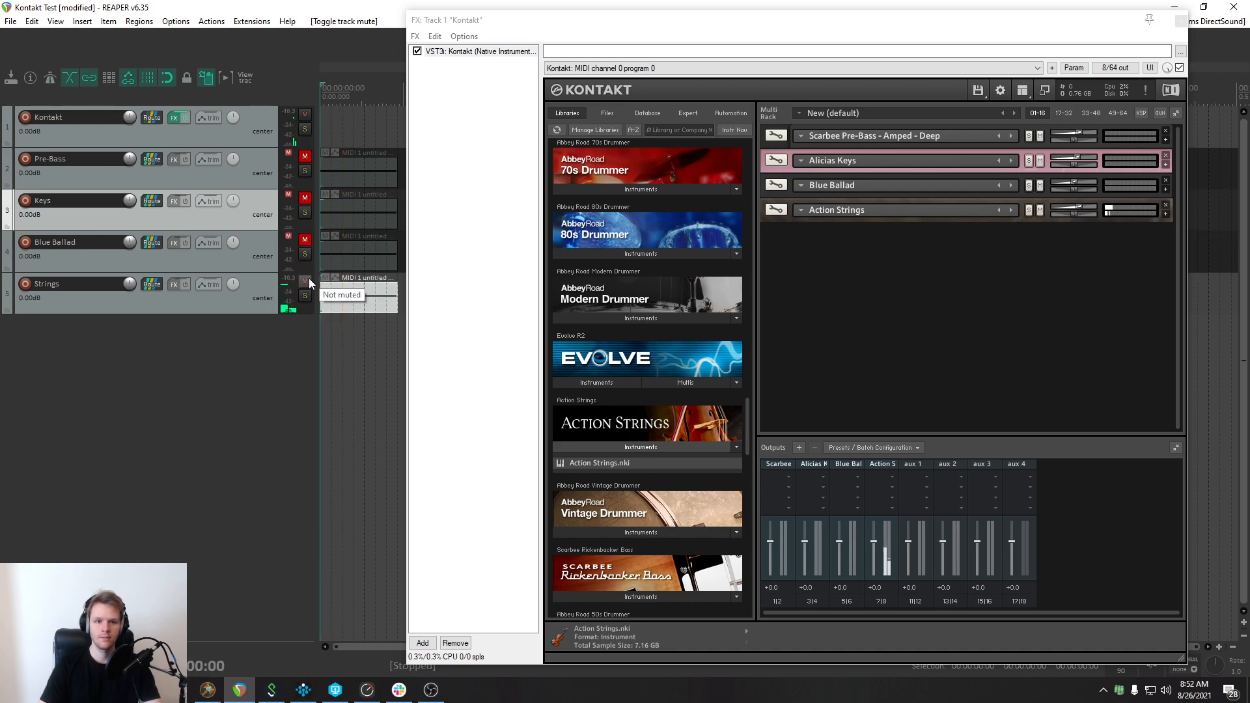
Mute the Strings track and save the project.
click(307, 280)
key(ctrl+s)
Select all five tracks, look at the option for saving them as a track template, and dismiss it without saving.
click(249, 303)
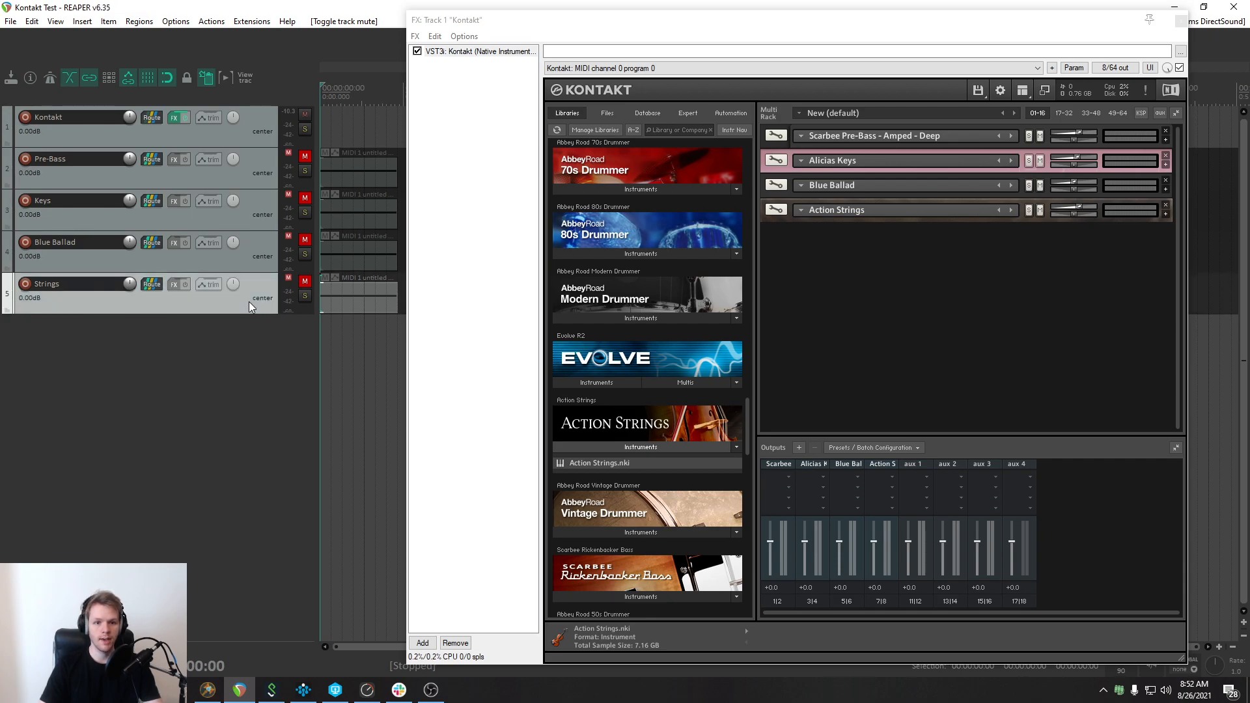
shift+click(260, 144)
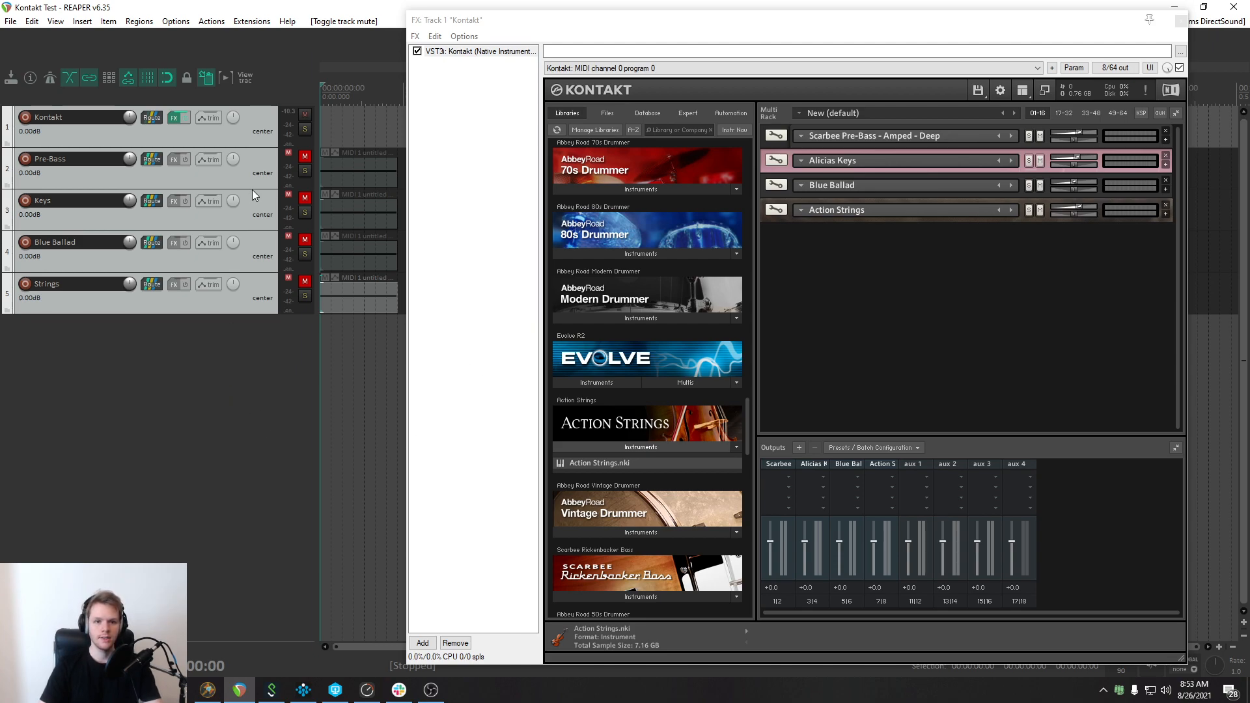
right_click(261, 126)
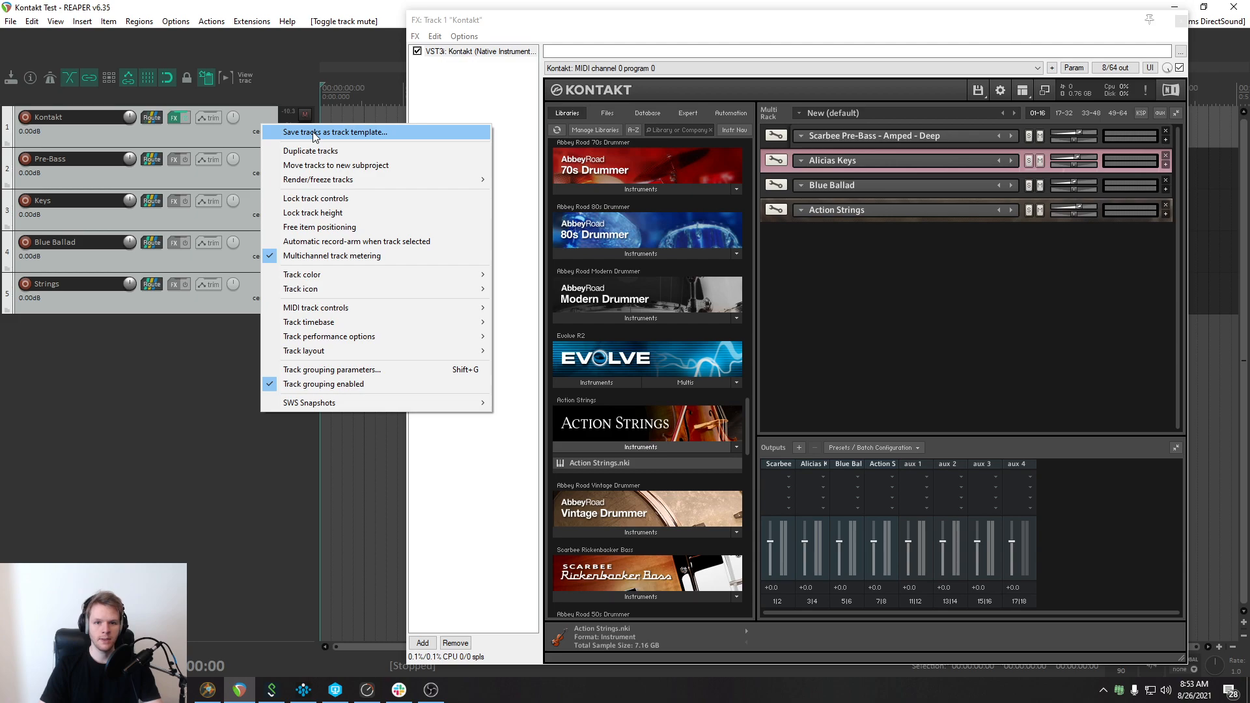
click(164, 338)
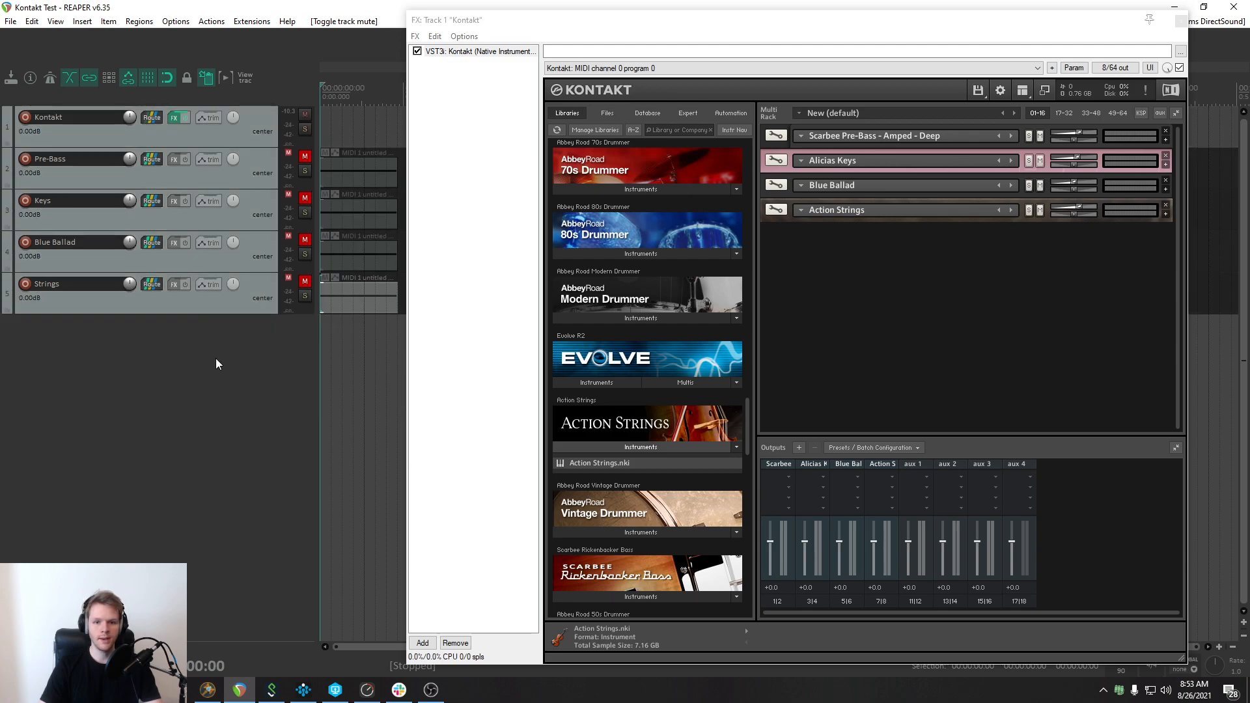